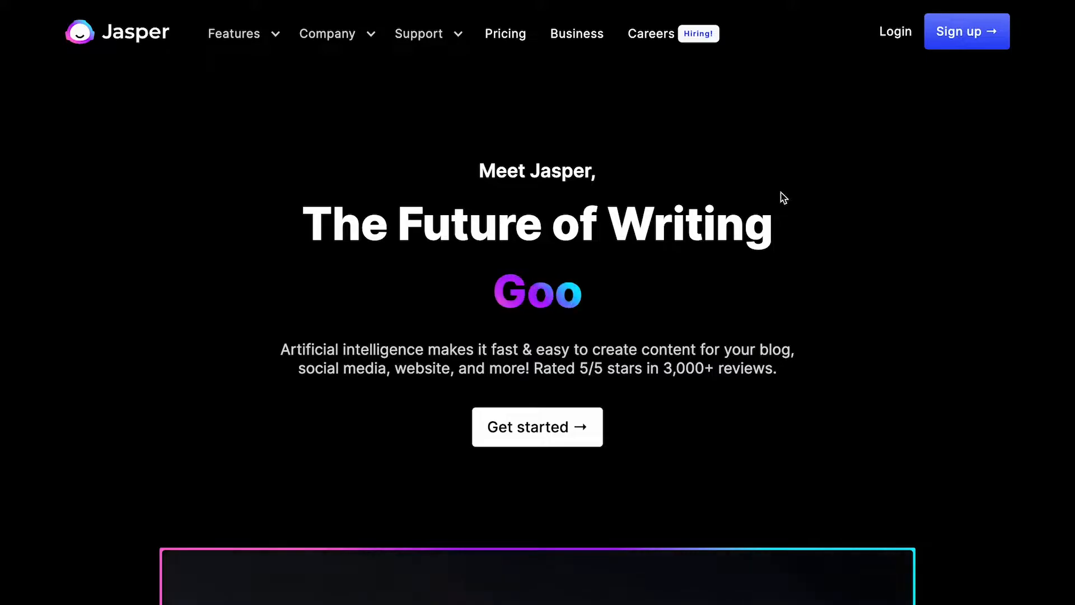
Step: Log in to Jasper and create a new document using the blog post workflow
left_click(892, 31)
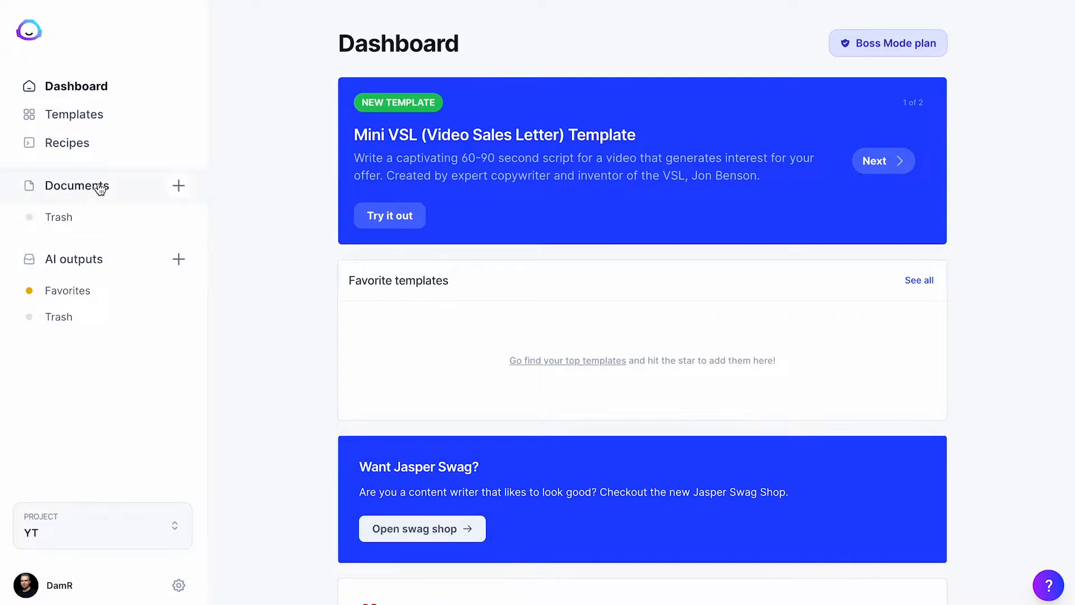
left_click(179, 186)
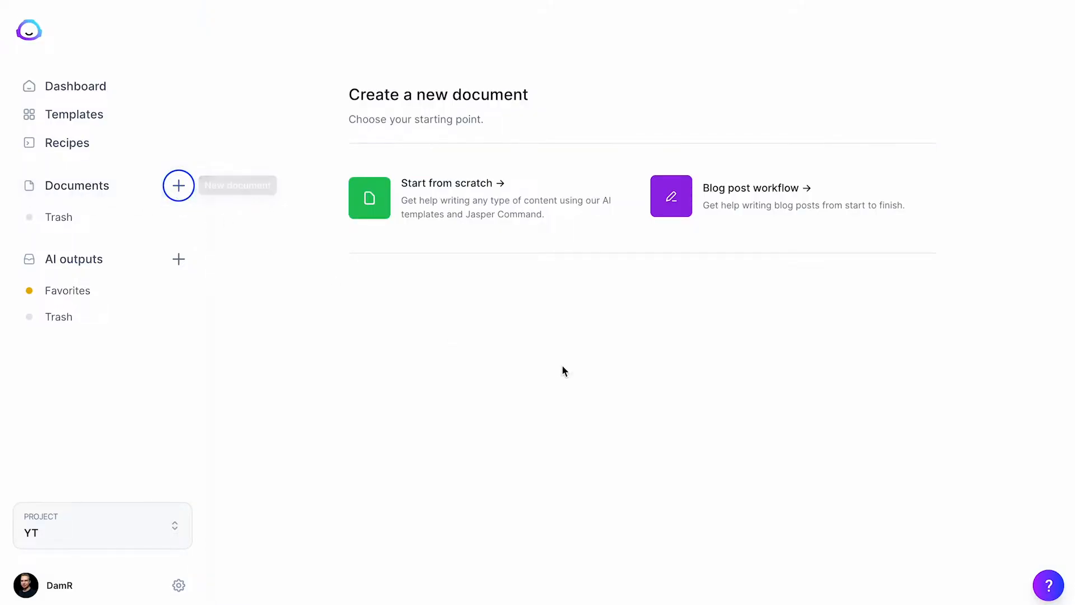
left_click(713, 210)
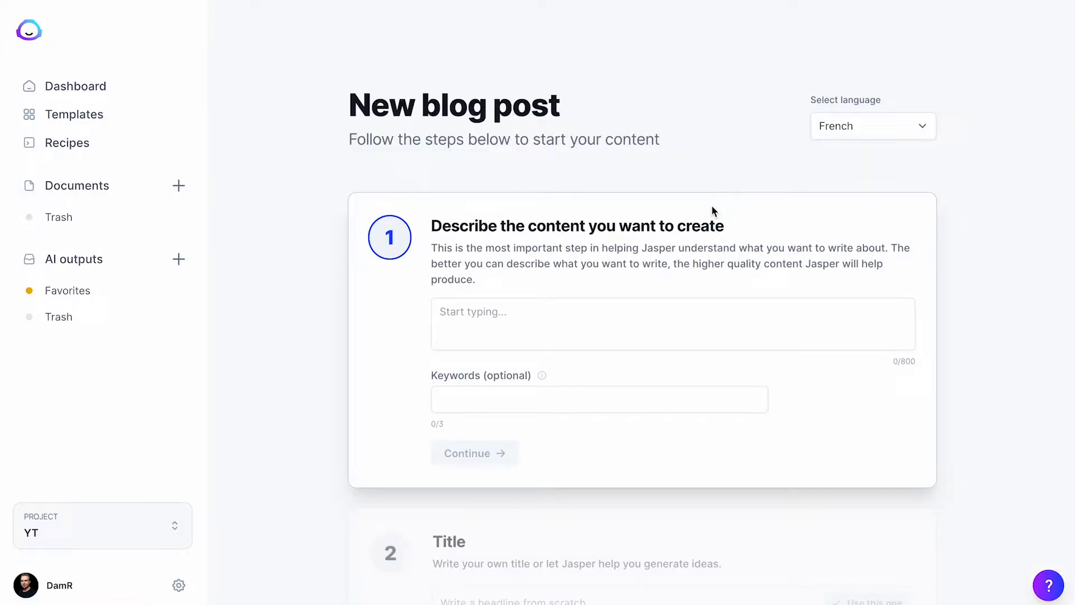
Step: Keep French as the language and describe the blog post content as "Un article sur les serpents en france"
left_click(846, 131)
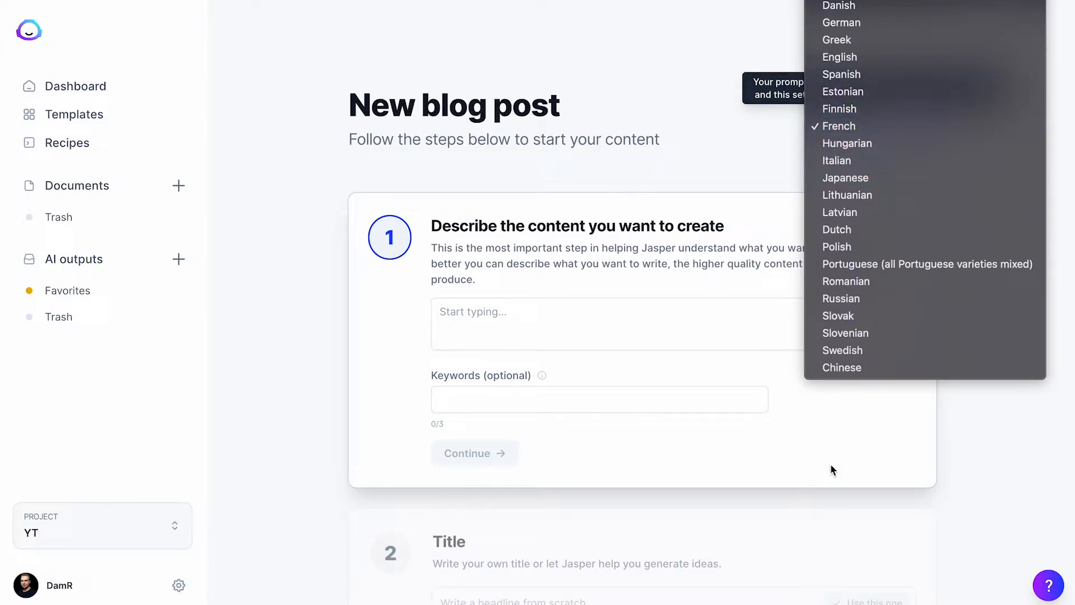
left_click(485, 311)
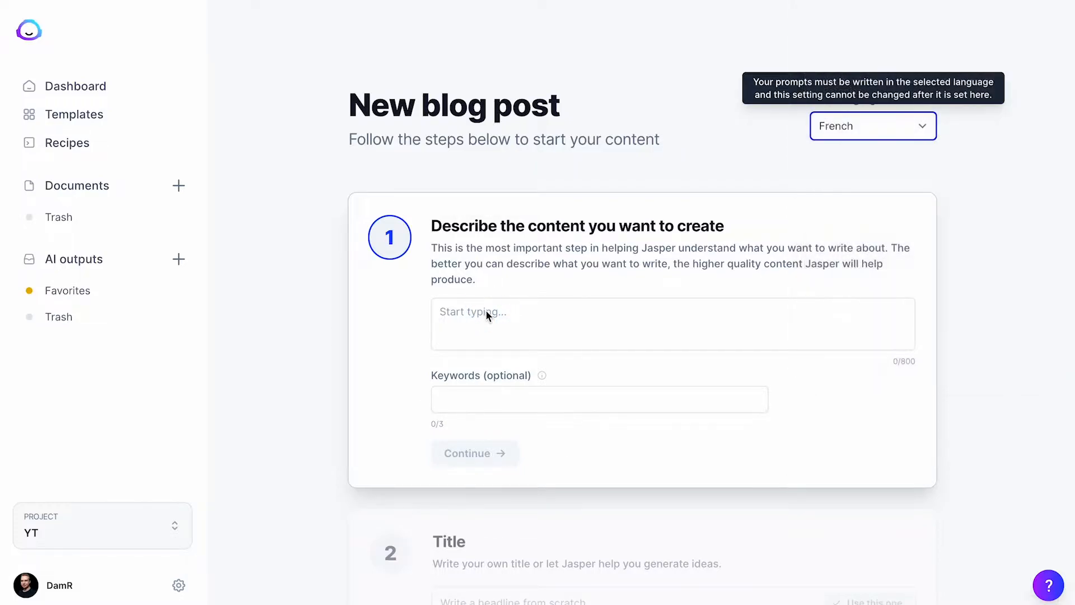
left_click(491, 312)
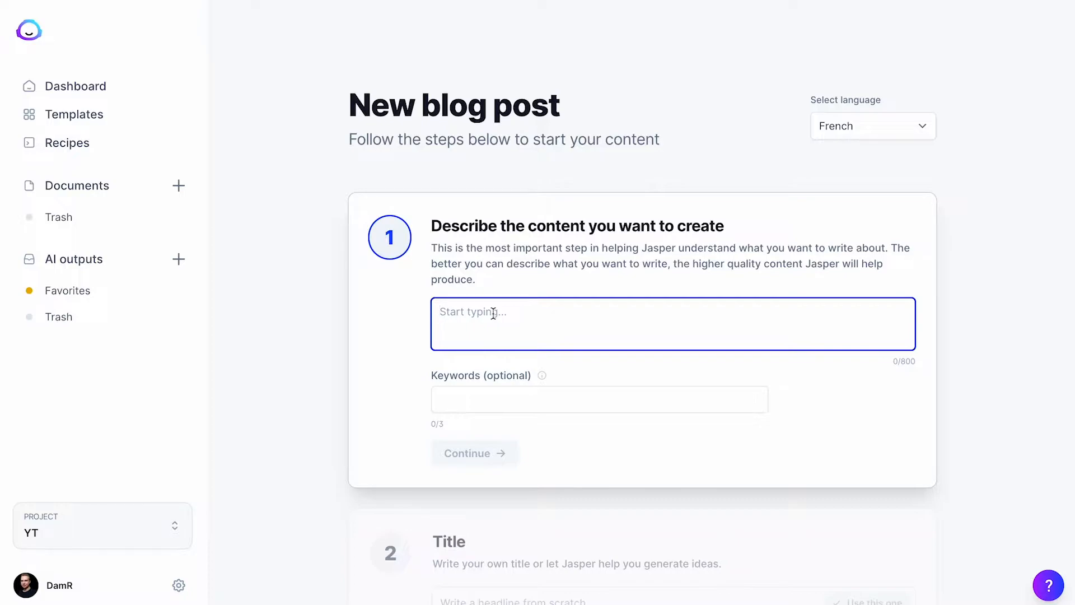
left_click(494, 313)
type("Un article sur les serpents en france")
Step: Add the keyword "serpents en france" and continue to the title stage
left_click(508, 399)
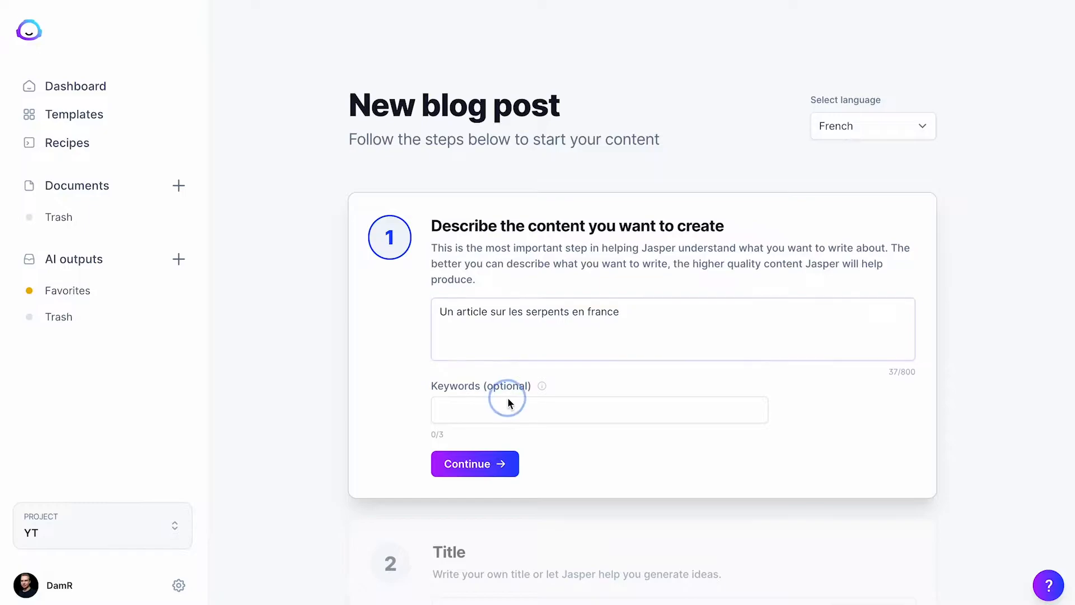
left_click(507, 415)
type("serpents en france")
key("Return")
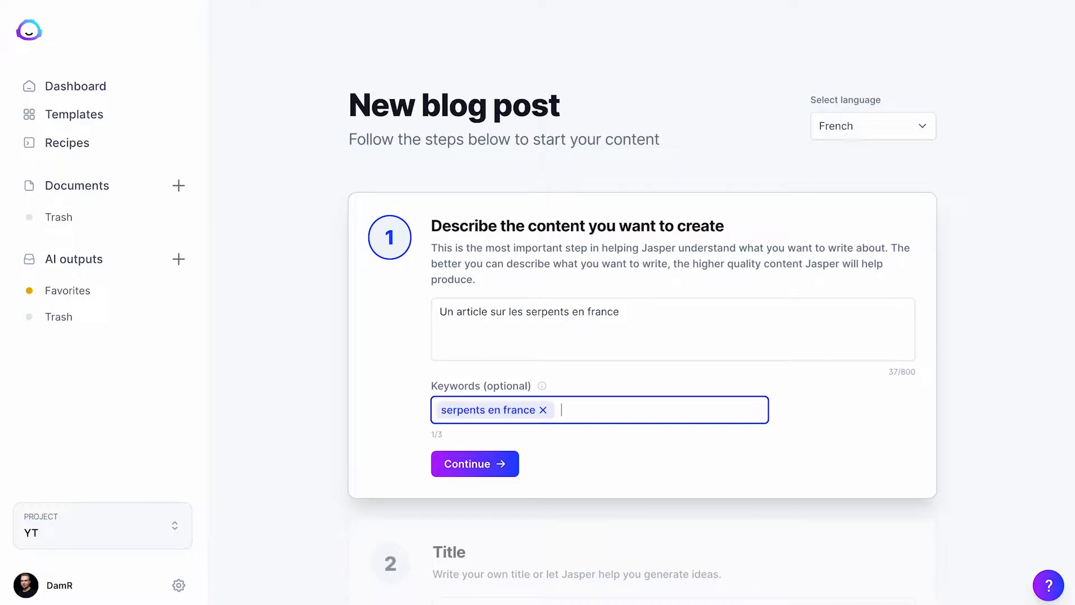
left_click(482, 456)
Step: Generate title ideas and use "Les serpents en France : Un regard fascinant sur une créature élégante"
left_click(491, 354)
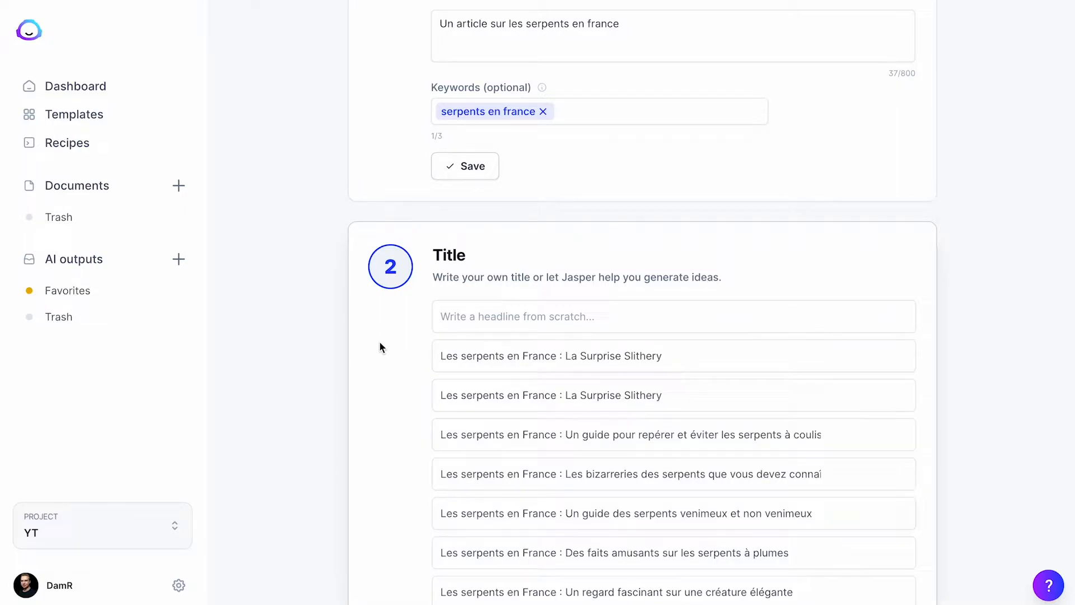
scroll(380, 347, "down", 2)
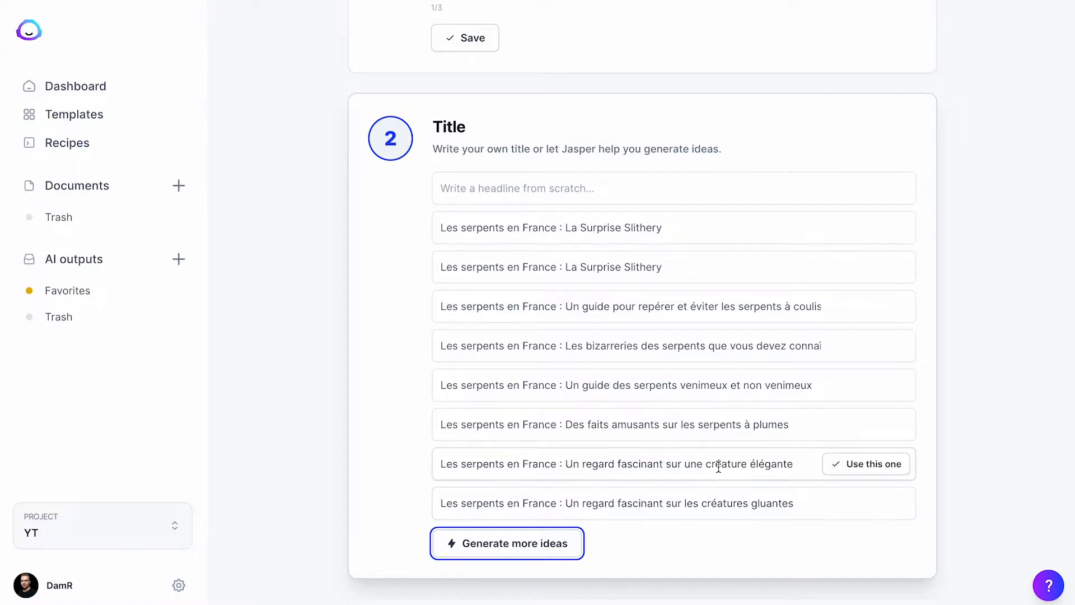
left_click(866, 463)
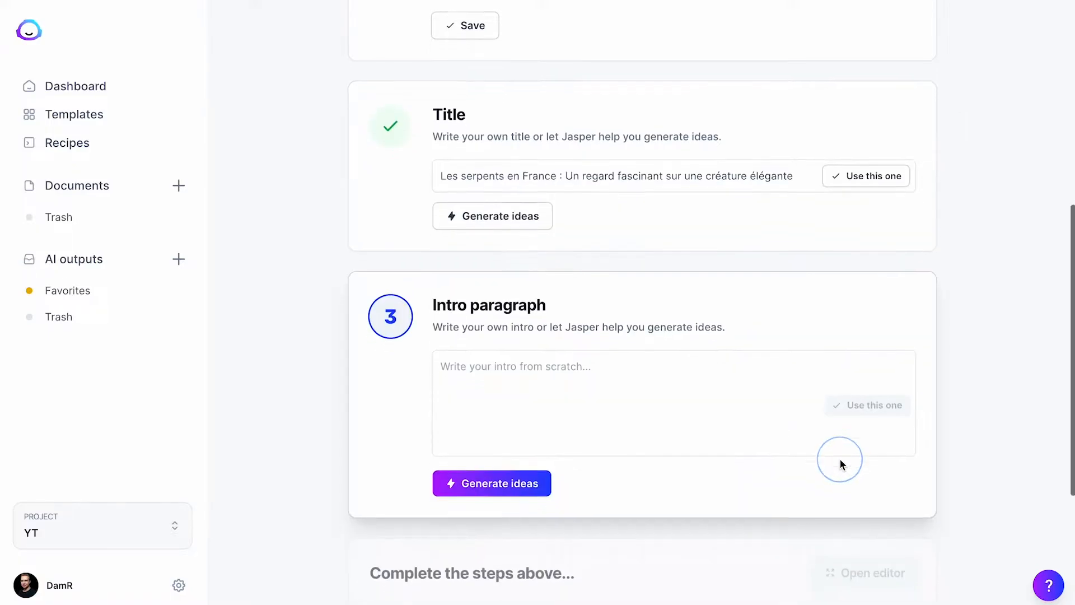
Step: Generate intro paragraph ideas and use the one beginning "On trouve des serpents dans le monde entier"
left_click(500, 408)
left_click(501, 408)
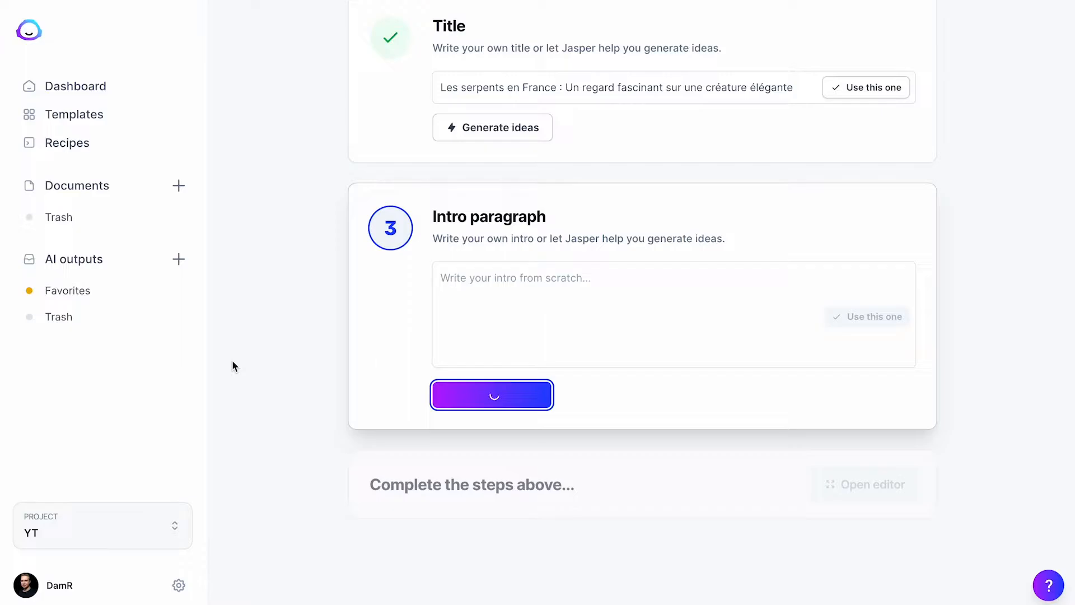
scroll(307, 352, "down", 2)
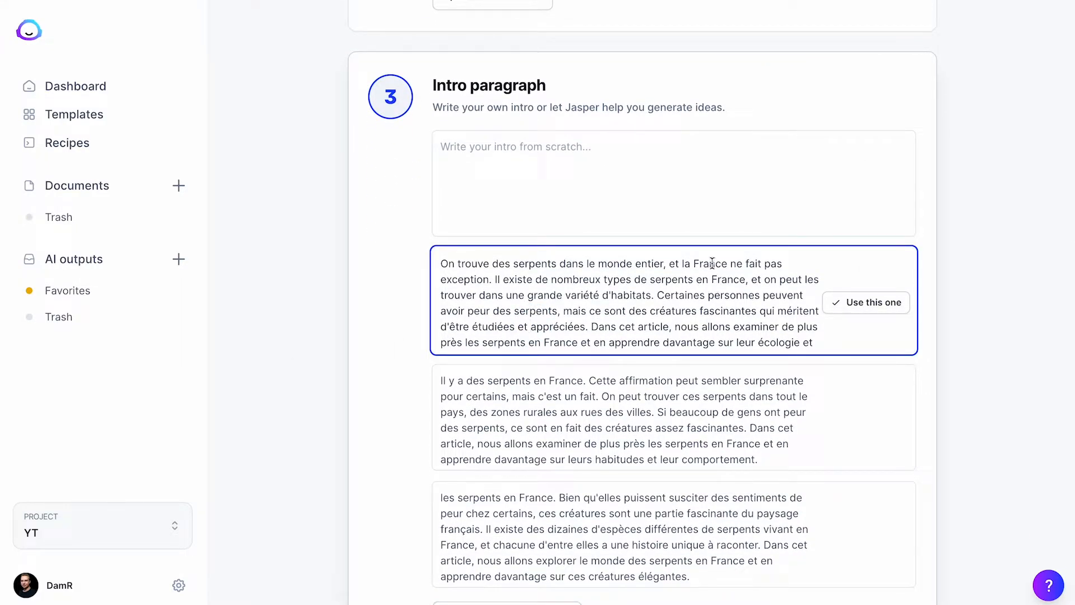
left_click(853, 305)
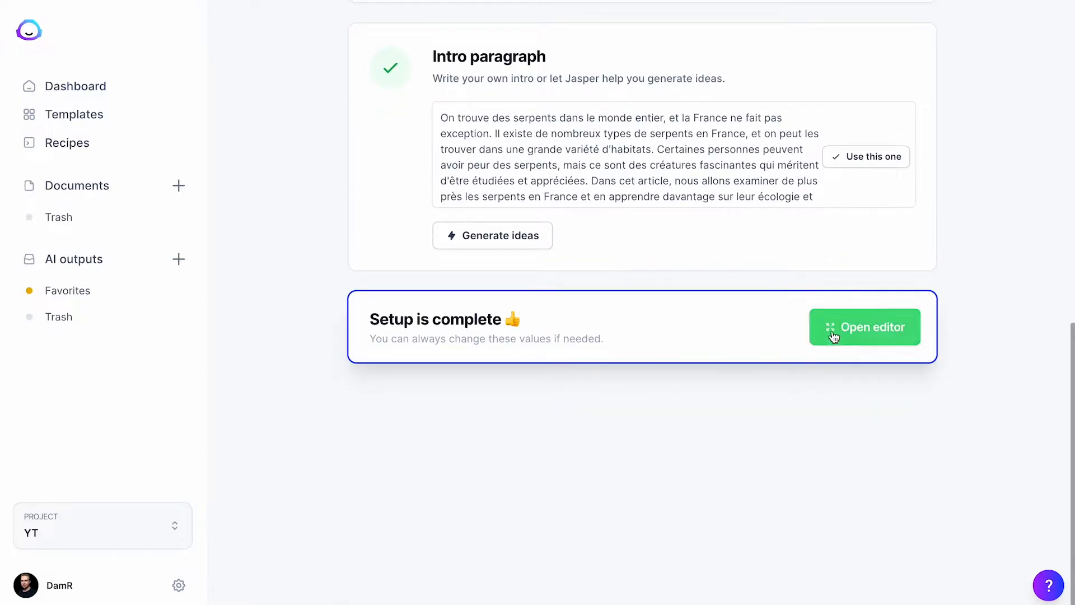
Step: Open the article in the editor and start a new line, separated by a blank one, below the intro paragraph
left_click(833, 330)
left_click_drag(957, 221, 305, 87)
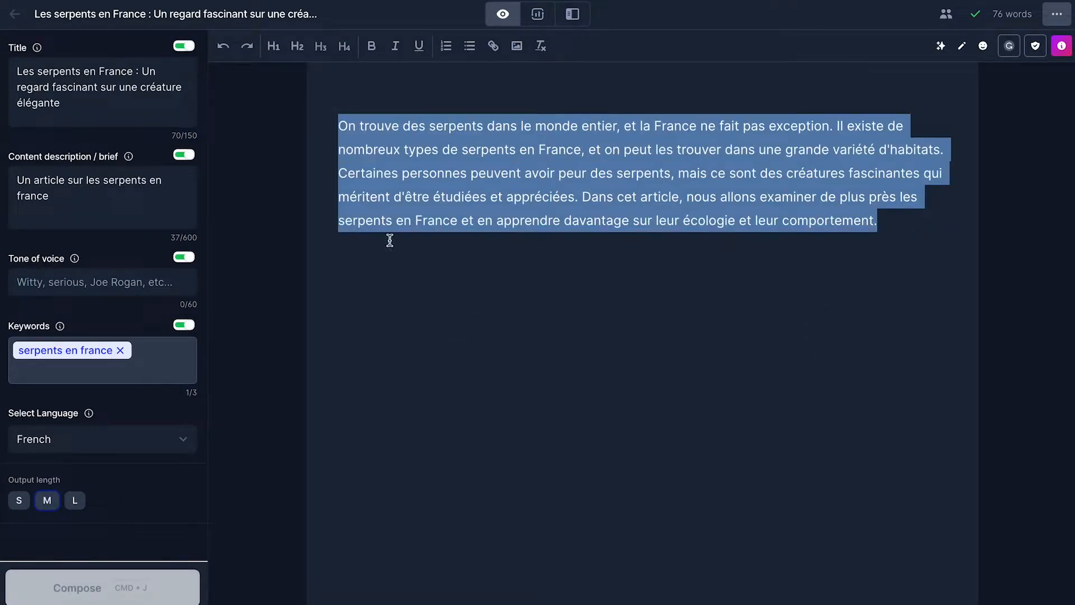
left_click(456, 328)
key("Return")
key("Return")
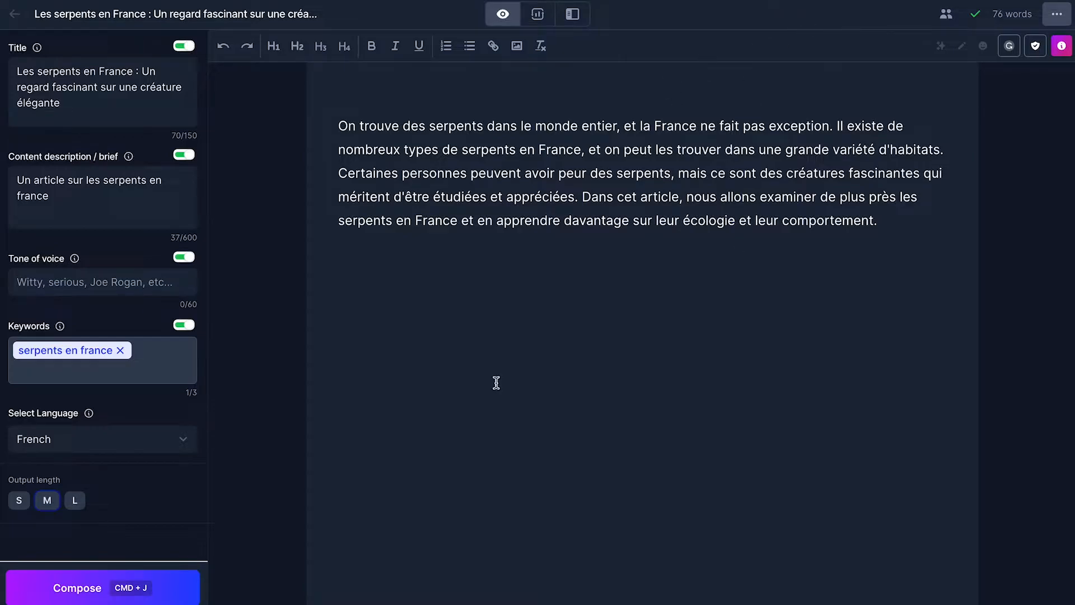
Step: Copy the full article title and put the text cursor back below the intro paragraph
left_click_drag(60, 103, 1, 25)
key("ctrl+c")
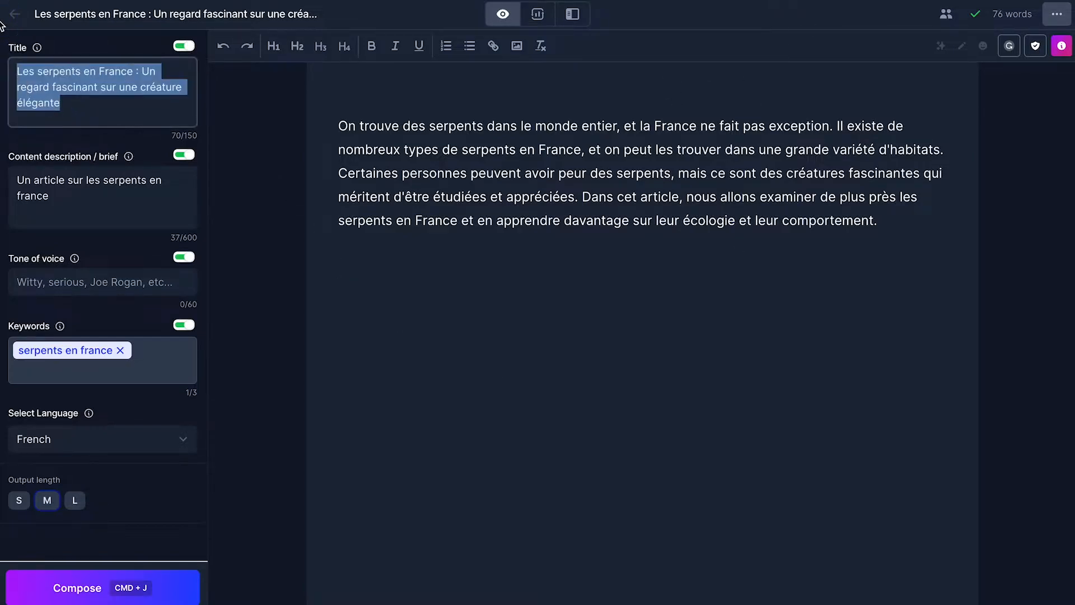
left_click(655, 471)
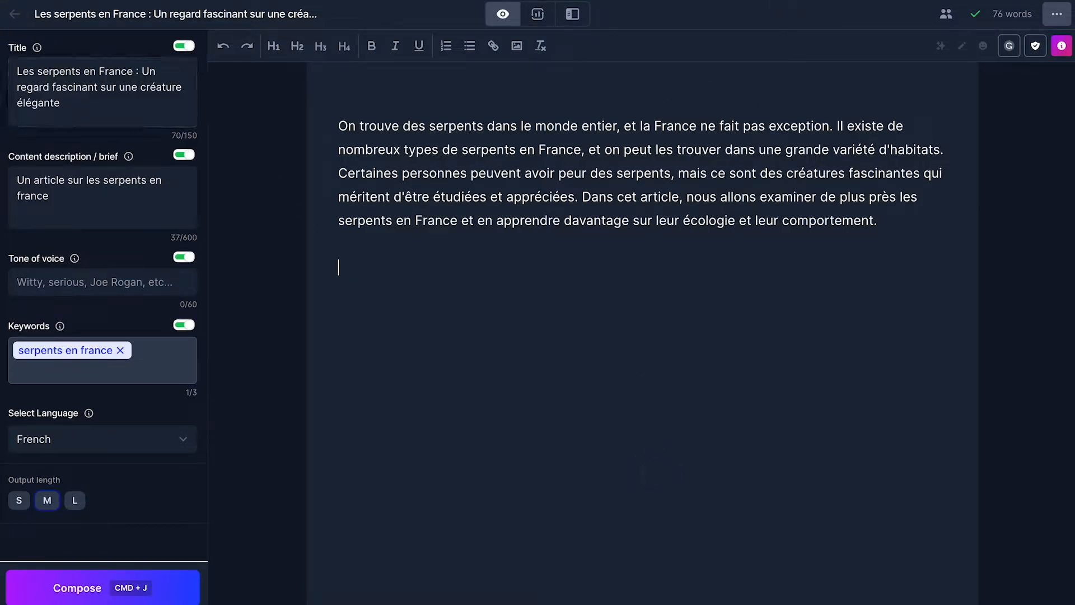
Step: In Power mode, paste the copied title as the topic of the Blog Post Outline template and try to generate outlines
left_click(574, 18)
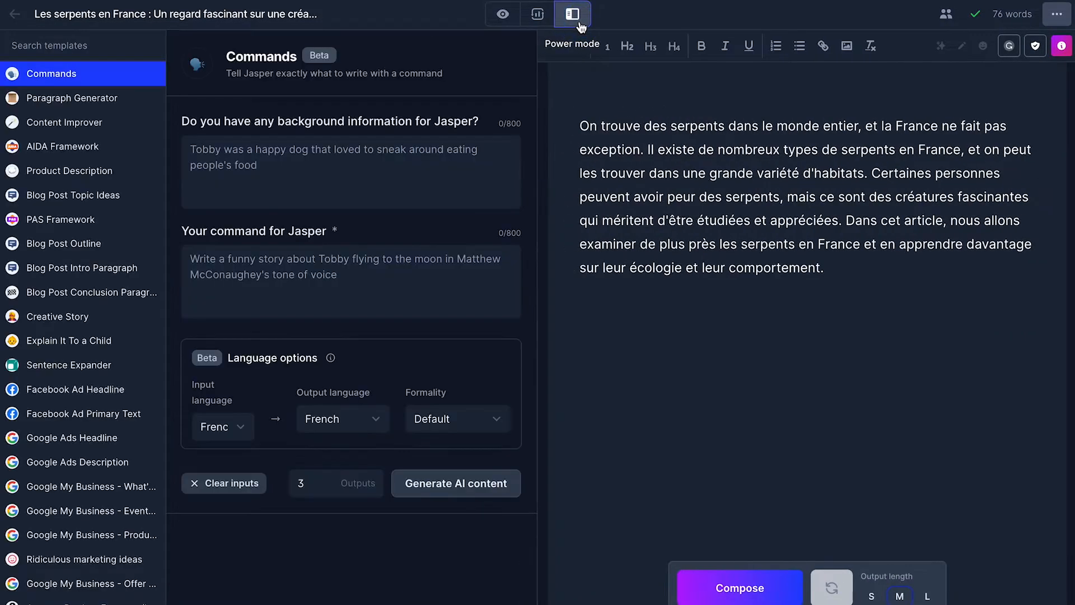
left_click(123, 250)
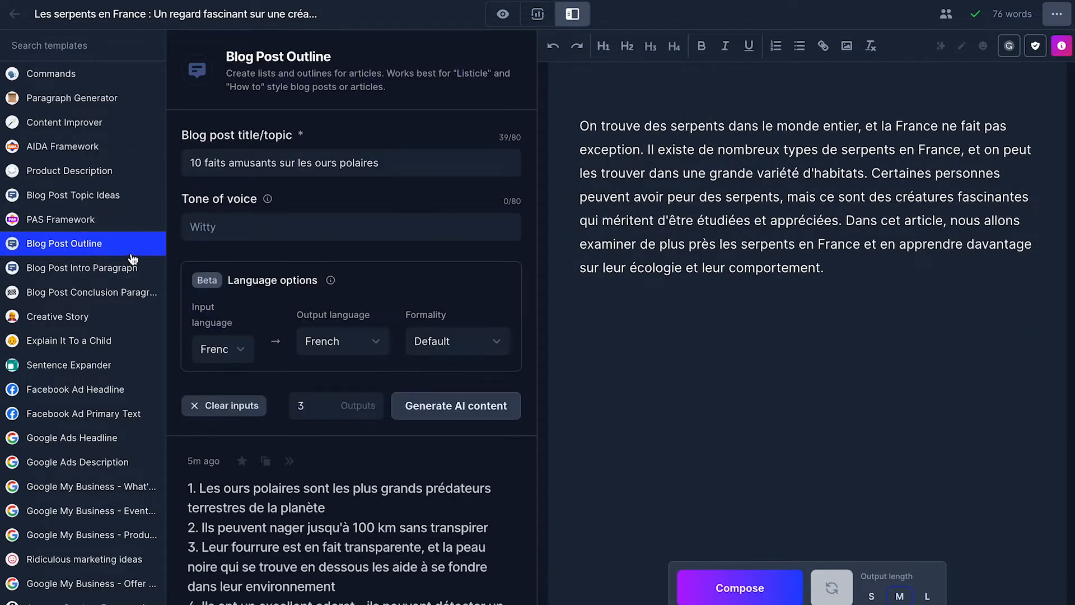
key("ctrl+v")
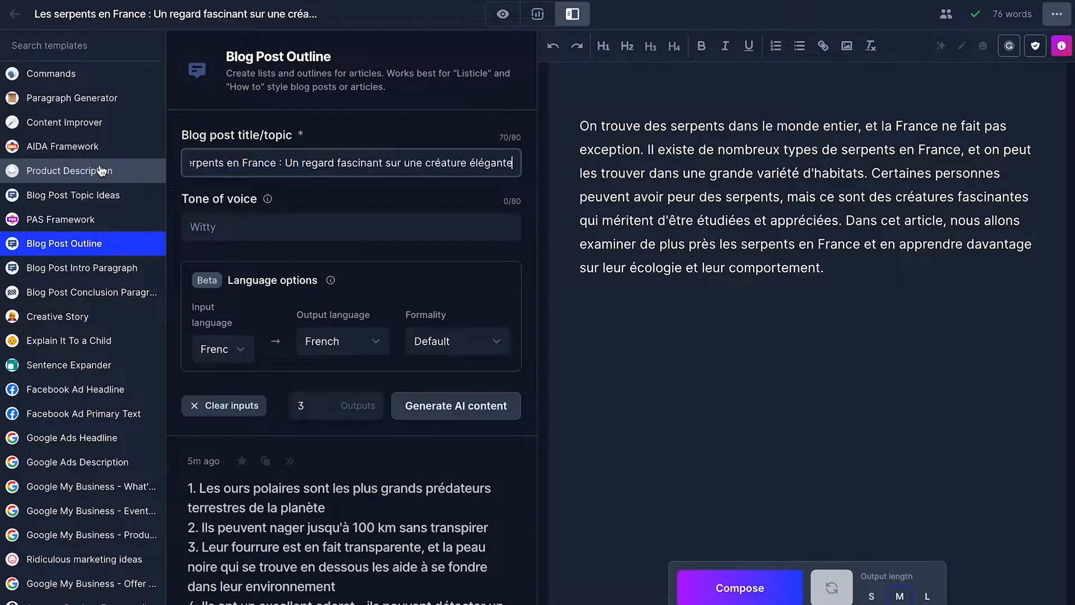
left_click(424, 404)
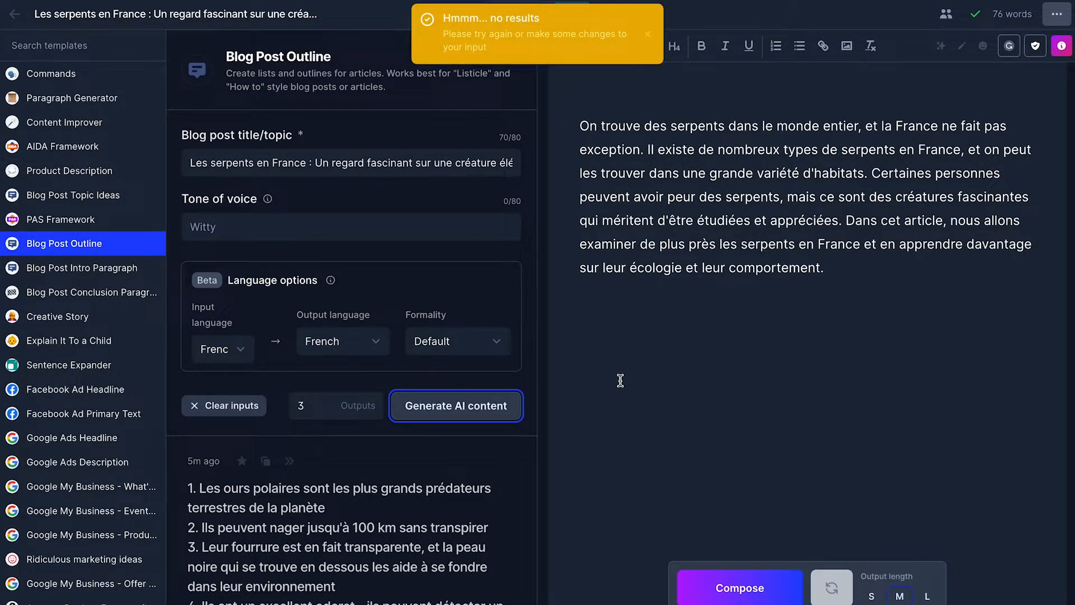
Step: Reload the editor page and generate AI content again with the Blog Post Outline template
left_click(399, 1)
key("Return")
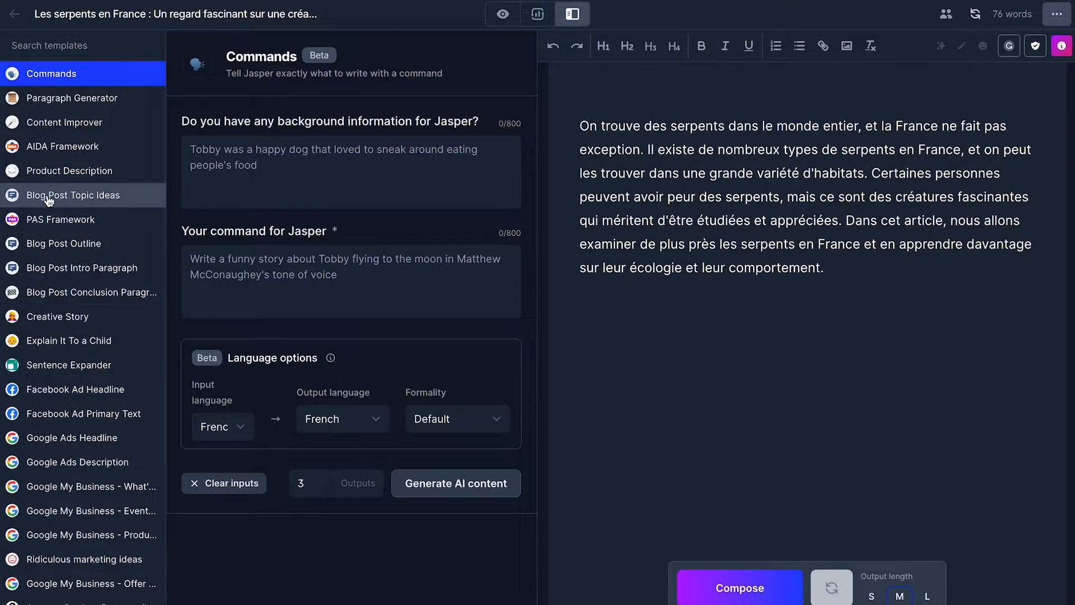
left_click(50, 244)
left_click(444, 407)
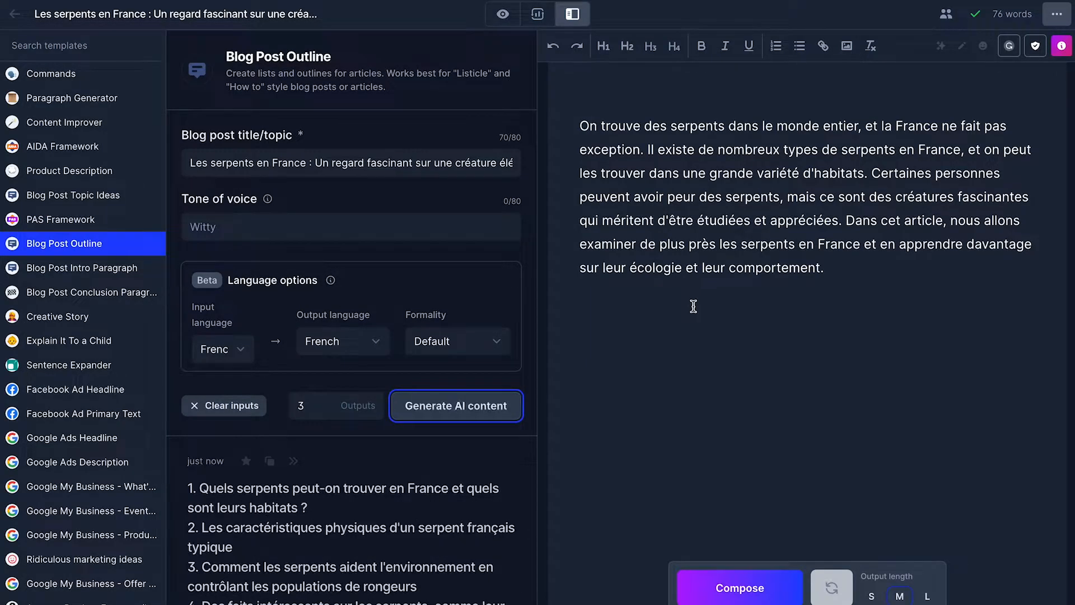
Step: Copy the newly generated six-point snake outline and paste it below the article's intro paragraph
scroll(447, 377, "down", 3)
left_click(394, 391)
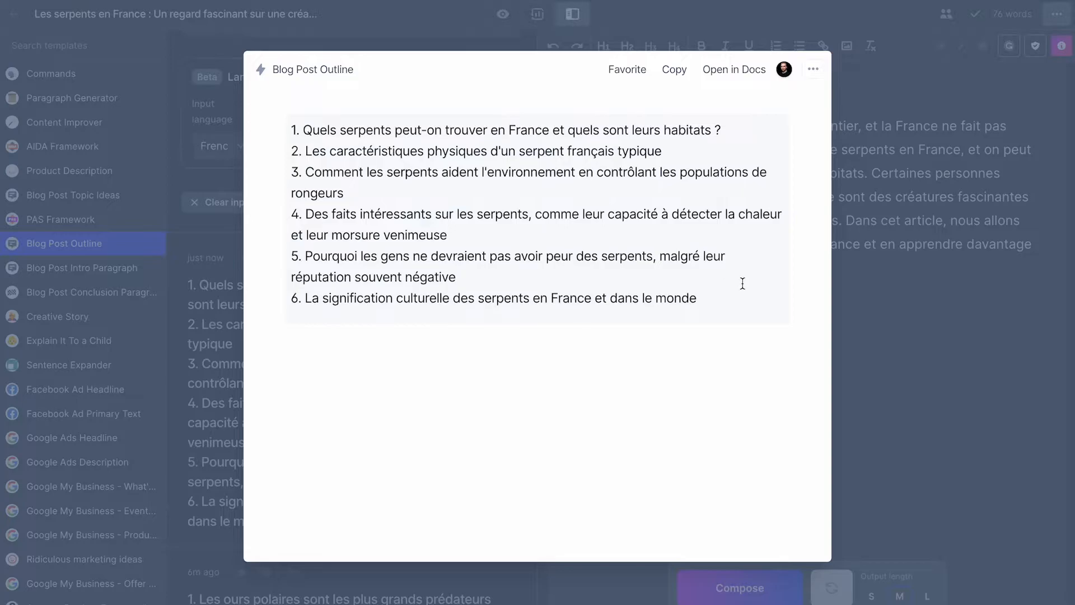
left_click_drag(710, 298, 292, 117)
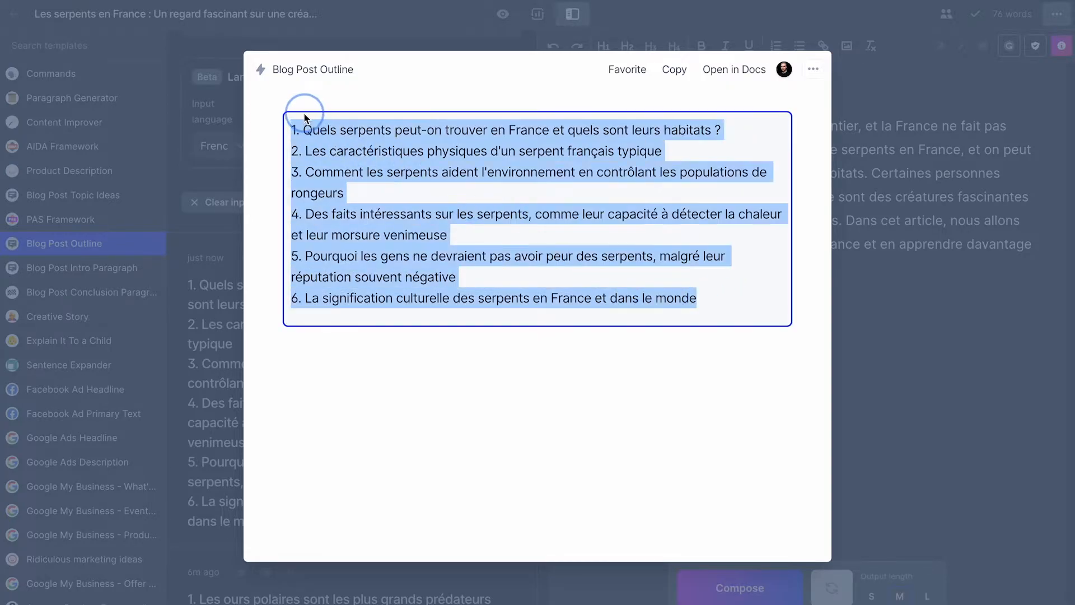
key("ctrl+c")
left_click(917, 351)
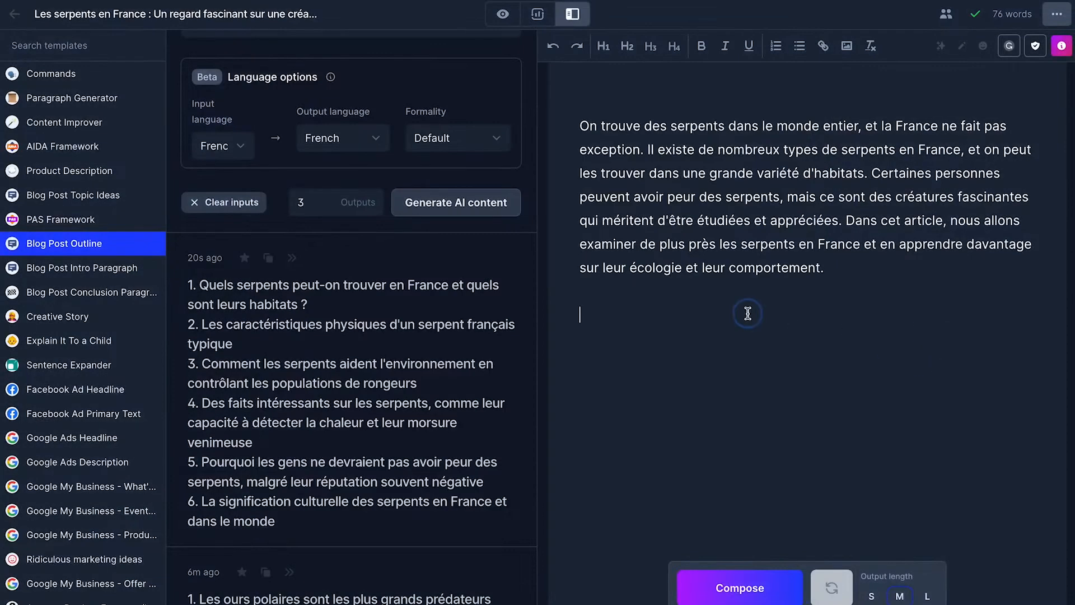
key("ctrl+v")
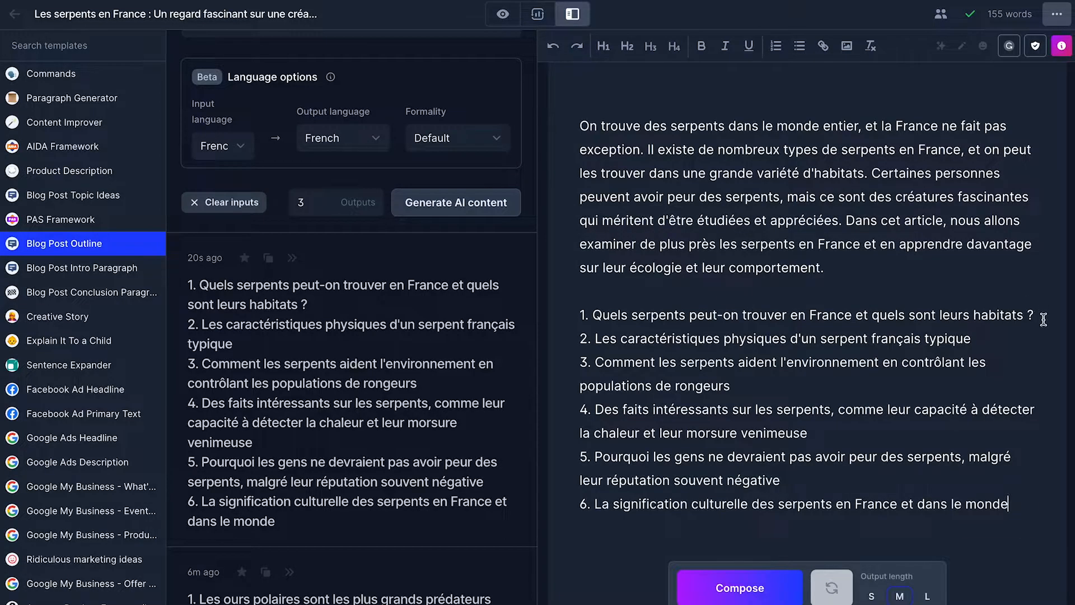
Step: Insert two blank lines after the first outline point, "Quels serpents peut-on trouver en France et quels sont leurs habitats ?"
left_click(1042, 315)
key("Return")
key("Return")
key("Down")
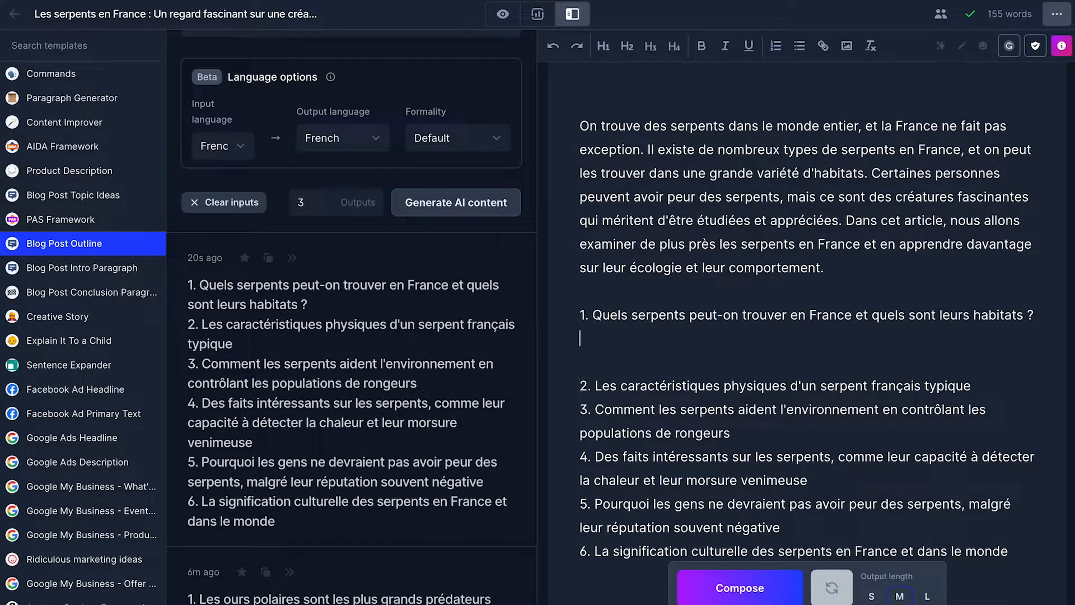
Step: Switch to Focus mode and have Jasper compose a medium-length paragraph below the first outline point
left_click(496, 24)
left_click(437, 299)
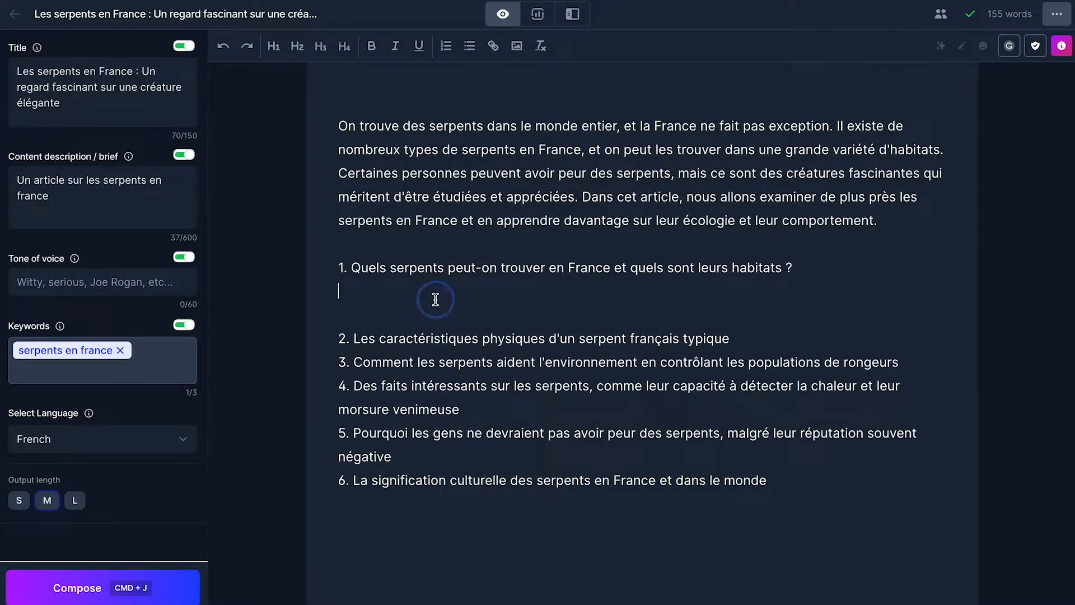
left_click(77, 585)
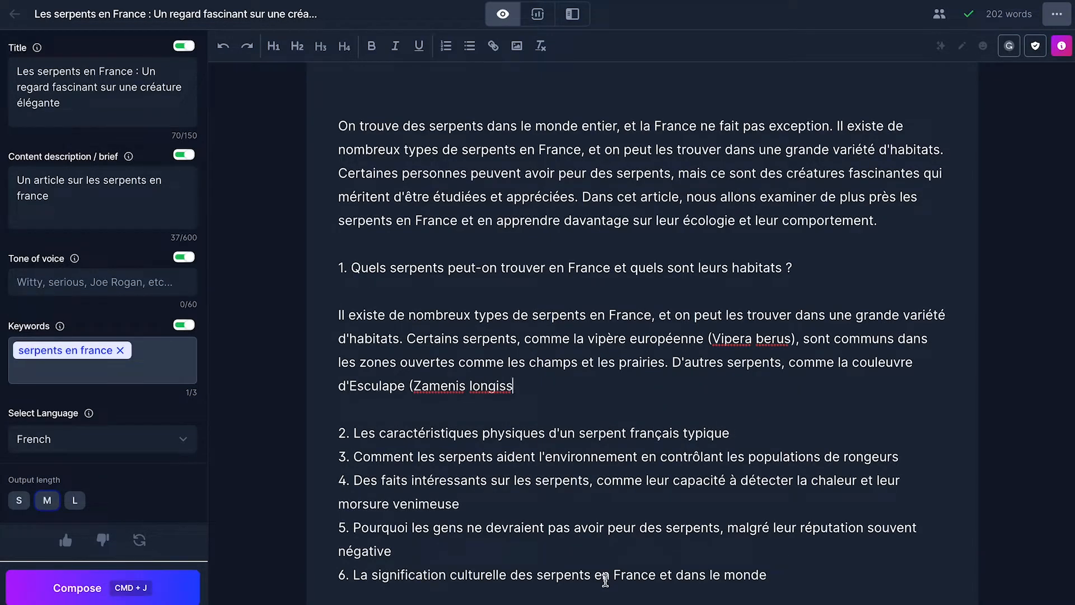
Step: Check the composed paragraph on French snakes and their habitats against the question in the first outline point
left_click_drag(352, 263, 917, 236)
left_click(731, 330)
left_click(404, 314)
left_click(570, 340)
left_click(646, 339)
left_click(723, 340)
left_click(756, 339)
left_click(819, 339)
Step: Copy "vipère européenne" from the composed paragraph and search for it on Google in another browser tab
left_click_drag(658, 363, 701, 340)
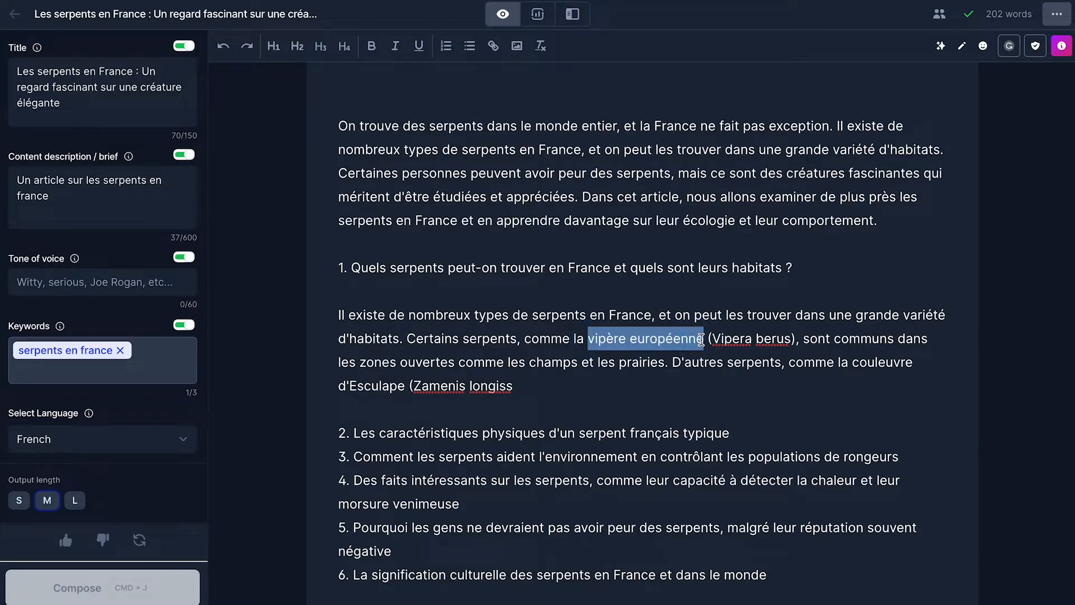
key("super+c")
left_click(205, 3)
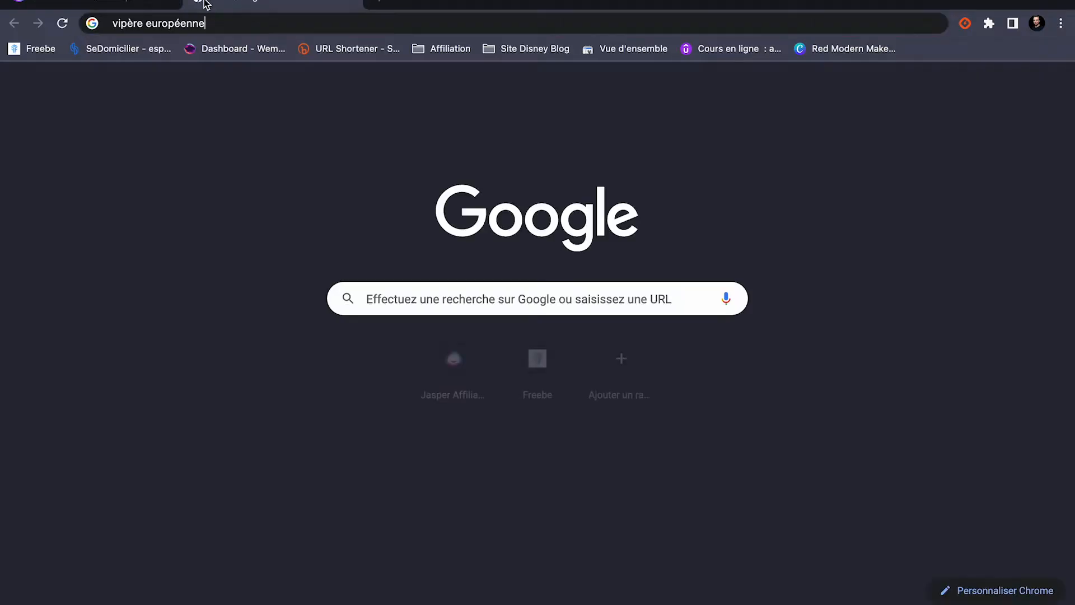
key("super+v")
key("Return")
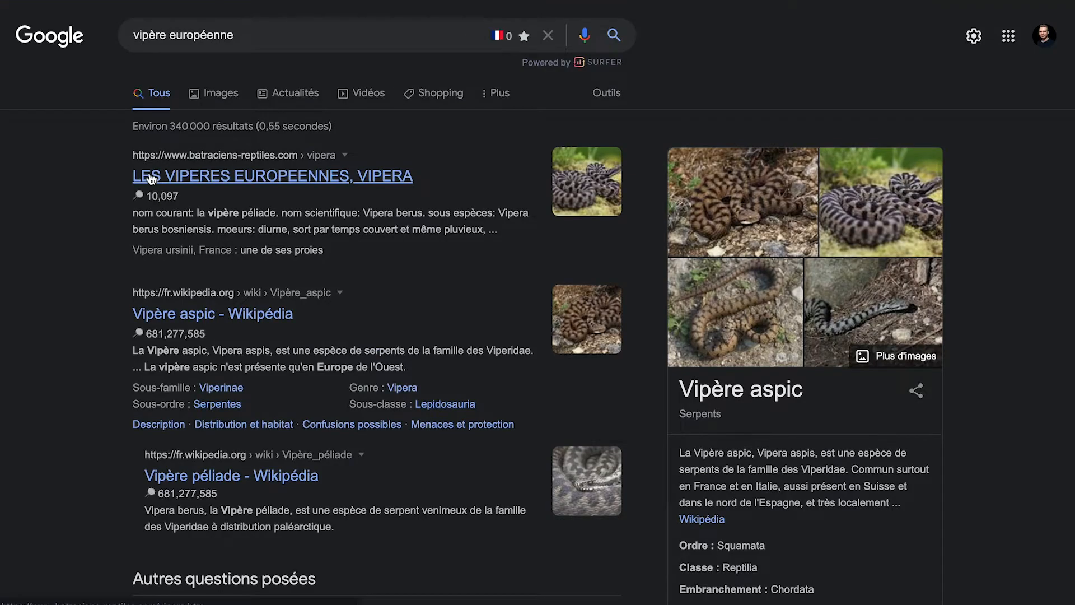
Step: Extend the Google search to "vipère européenne champs" and run it
left_click(312, 33)
type("cha")
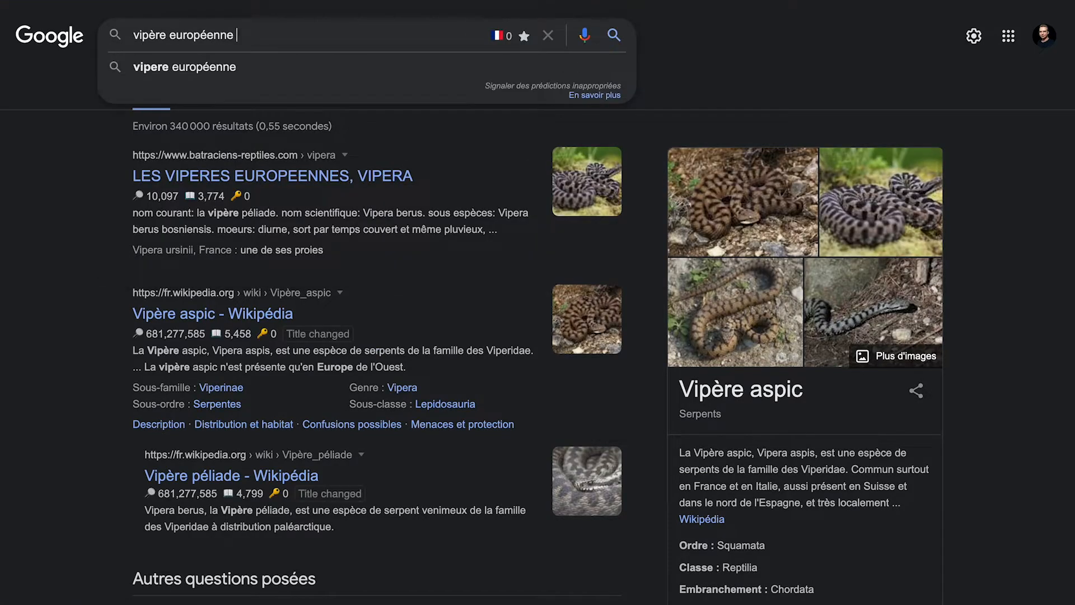
type("mp")
key("BackSpace")
key("BackSpace")
type("amps")
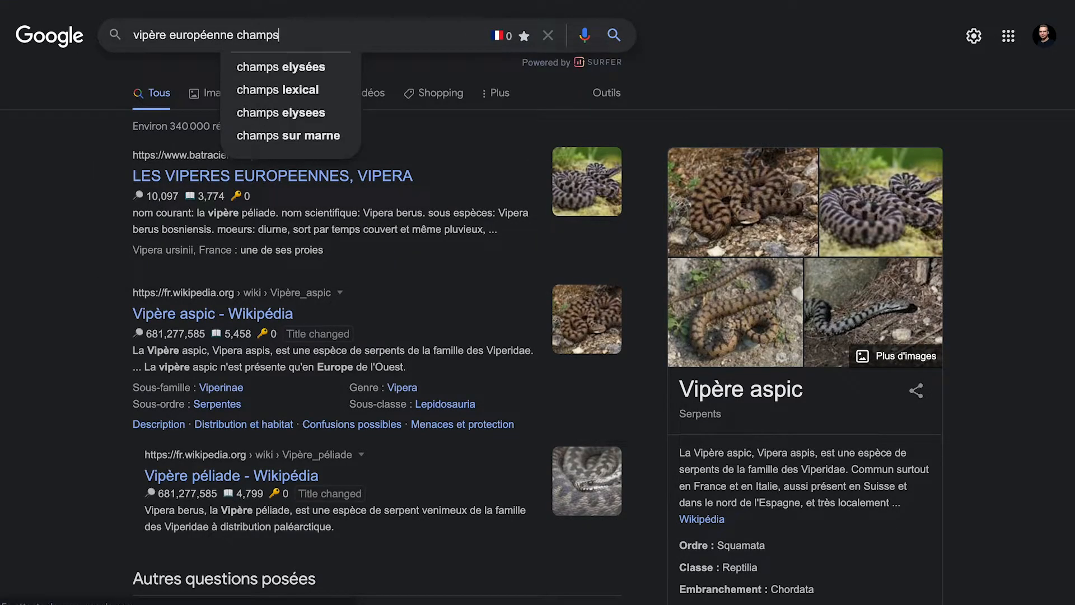
key("Return")
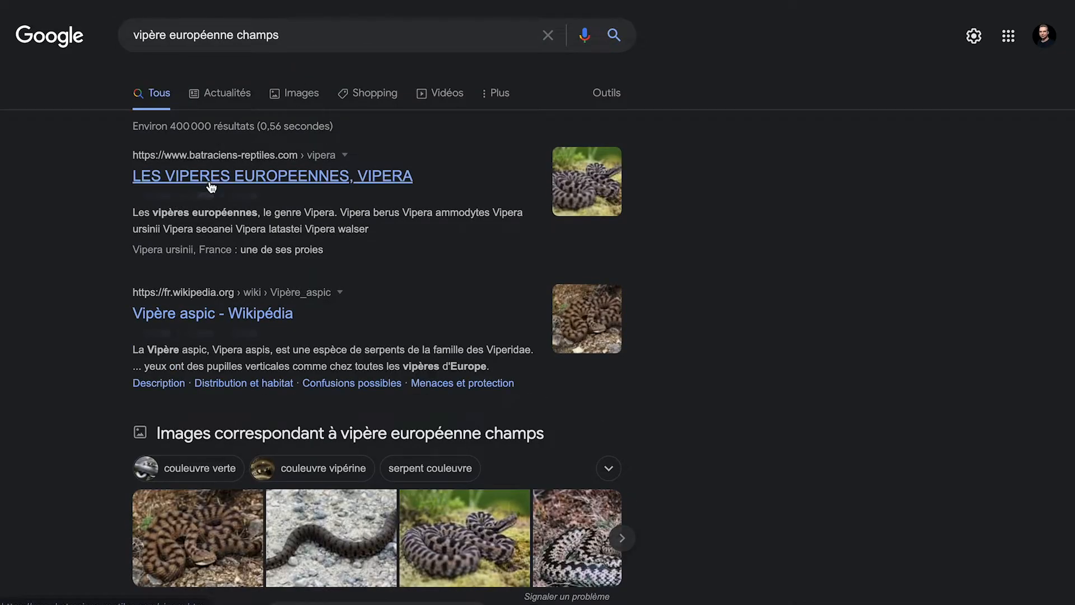
Step: Open the batraciens-reptiles.com page on European vipers and read the habitat entry for the vipère aspic
left_click(213, 177)
scroll(179, 258, "down", 4)
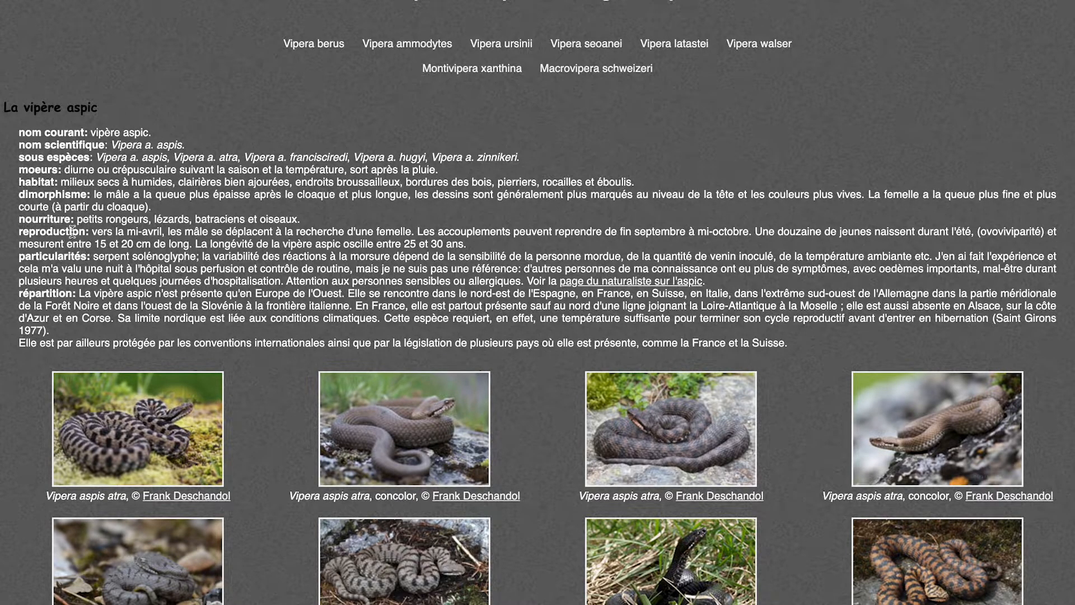
left_click_drag(60, 181, 618, 184)
left_click(554, 183)
left_click_drag(178, 181, 307, 183)
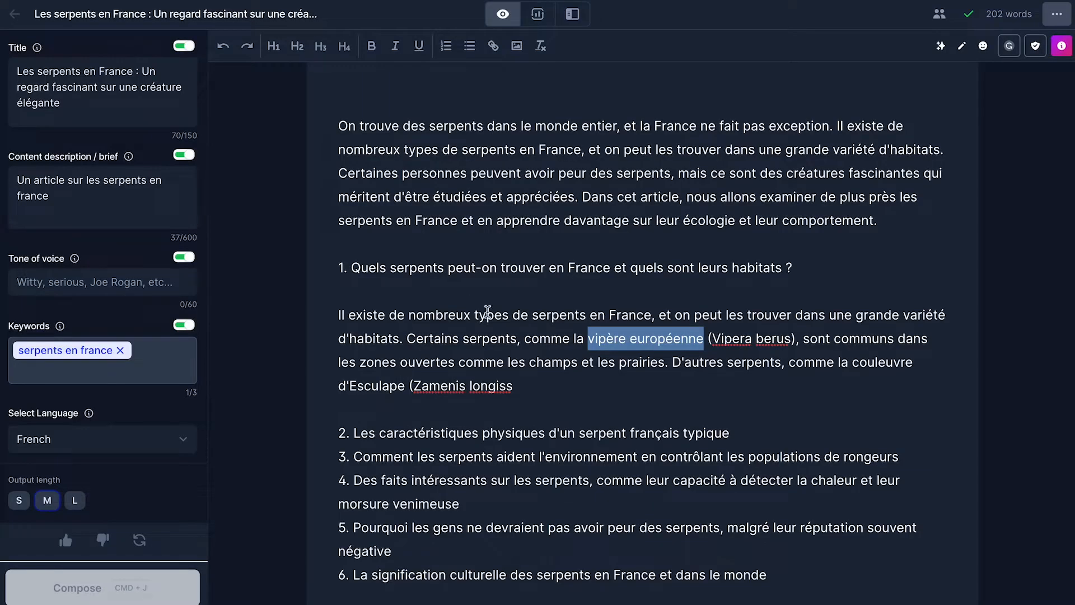
Step: Return to the Jasper article and review the habitat claim "les champs et les prairies" and the rest of the first section
left_click(795, 358)
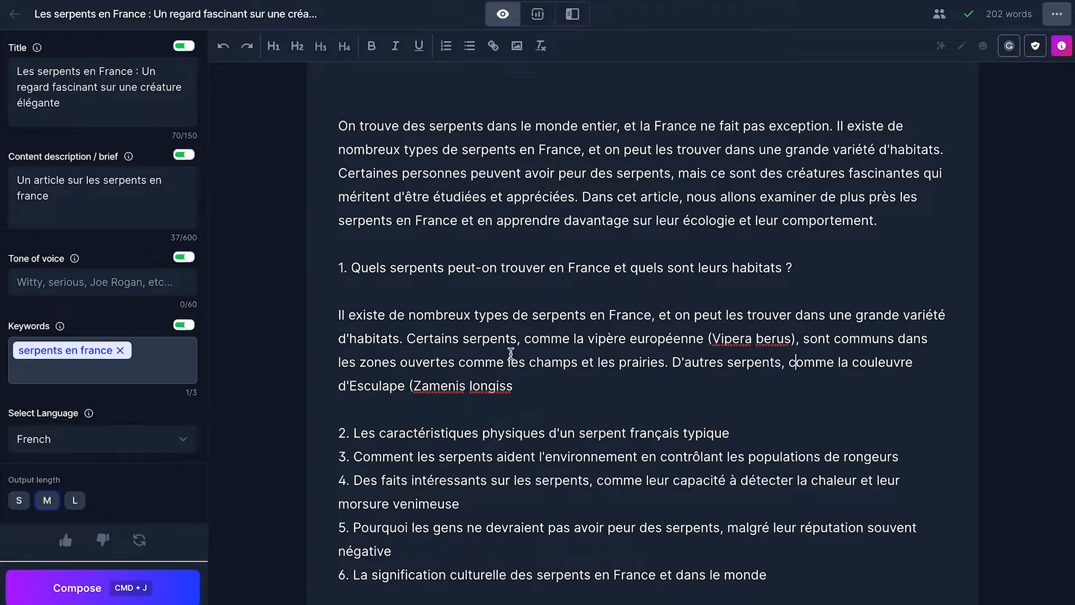
left_click_drag(544, 363, 656, 365)
left_click(655, 365)
left_click(722, 405)
left_click_drag(560, 385, 295, 267)
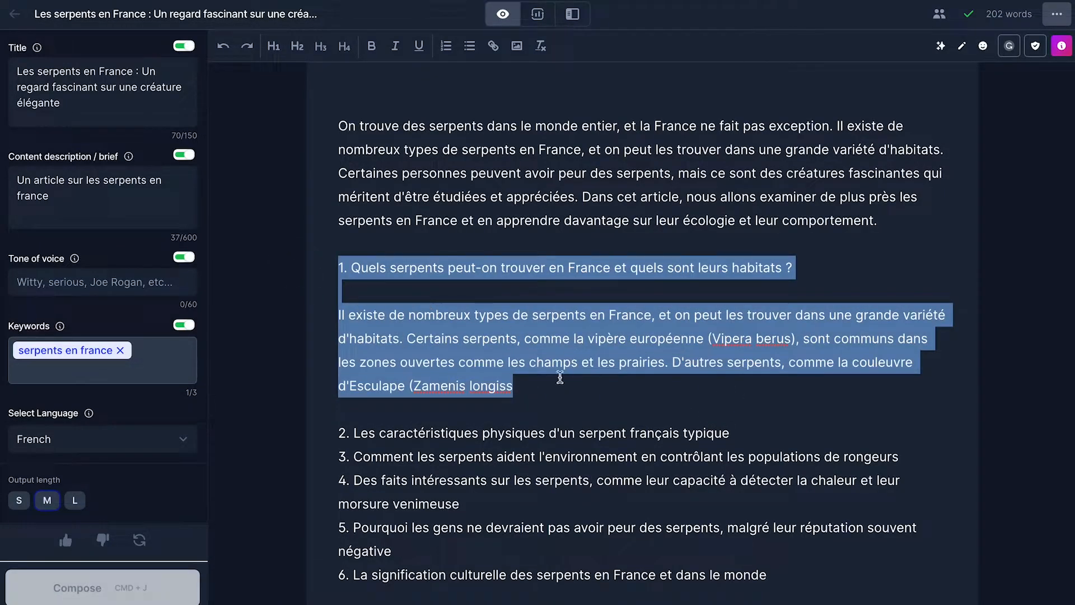
left_click(557, 381)
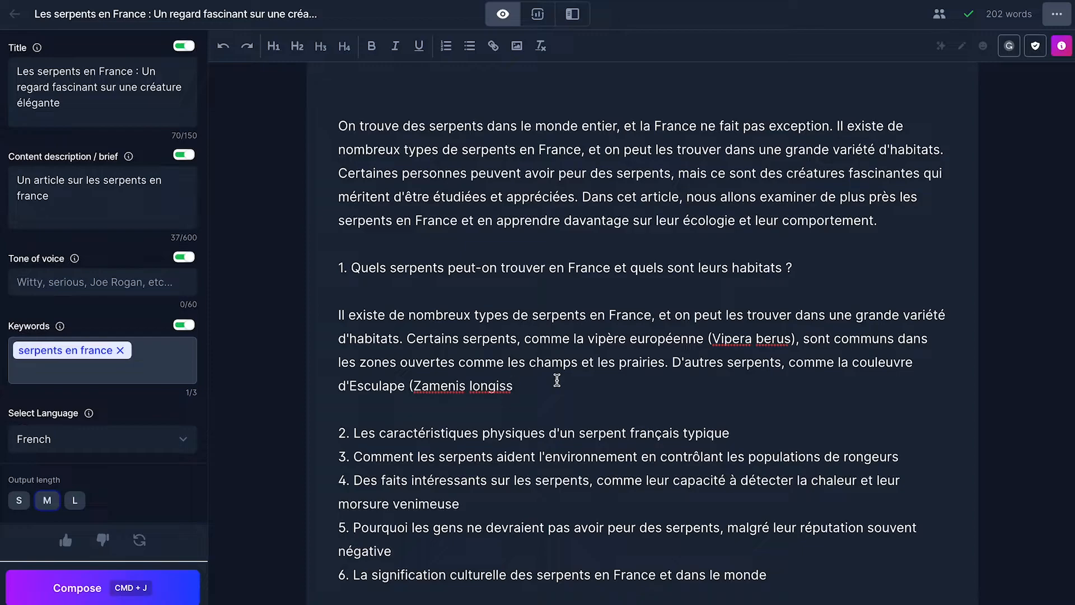
left_click(15, 14)
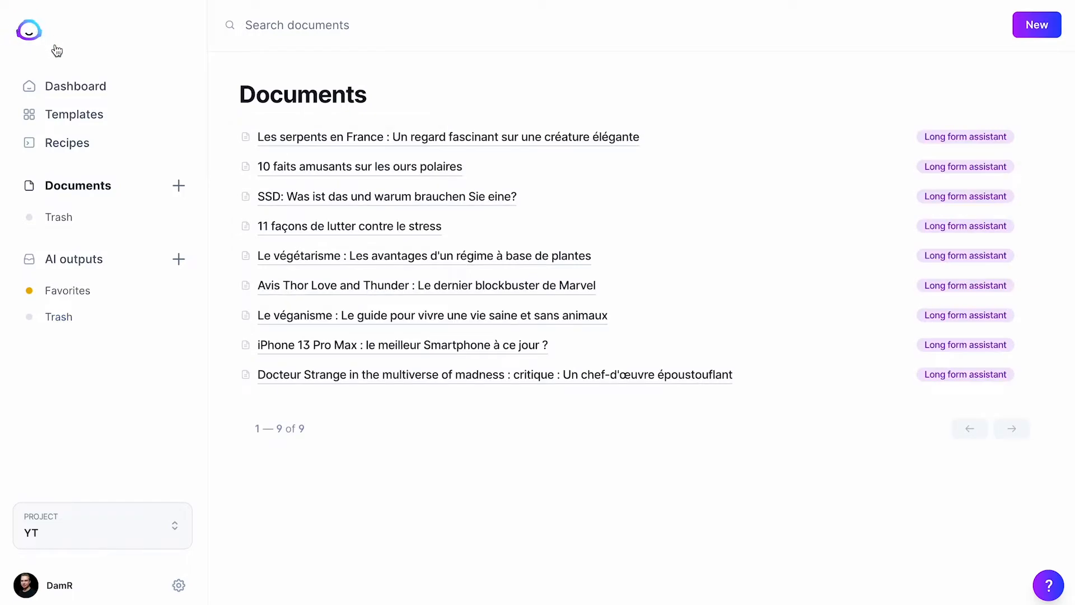
left_click(59, 85)
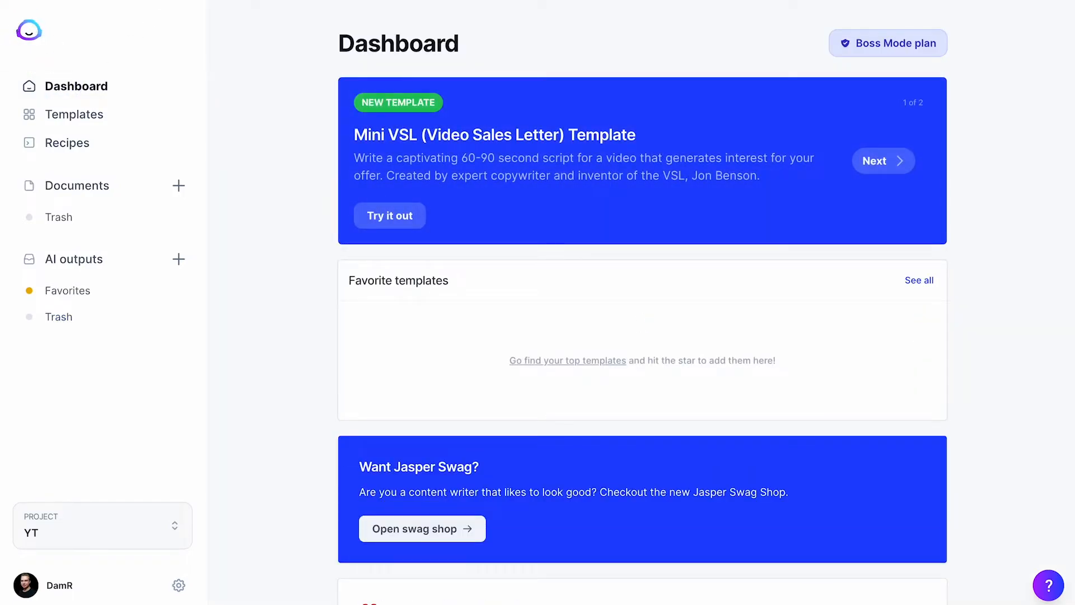
left_click(153, 3)
key("BackSpace")
key("BackSpace")
key("BackSpace")
key("BackSpace")
key("BackSpace")
key("BackSpace")
key("BackSpace")
key("BackSpace")
key("BackSpace")
key("BackSpace")
key("BackSpace")
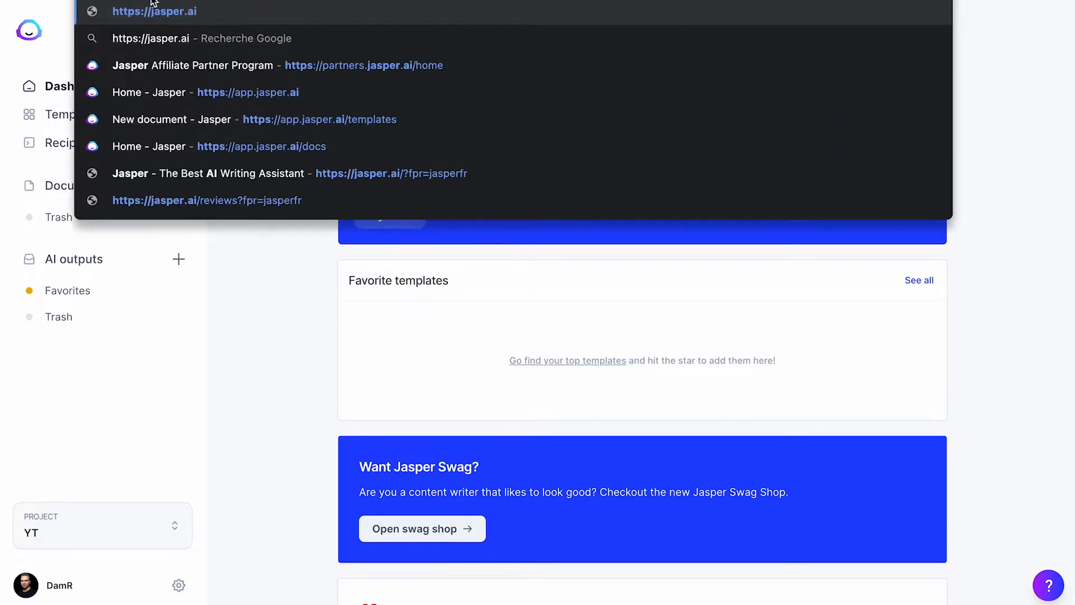
key("Return")
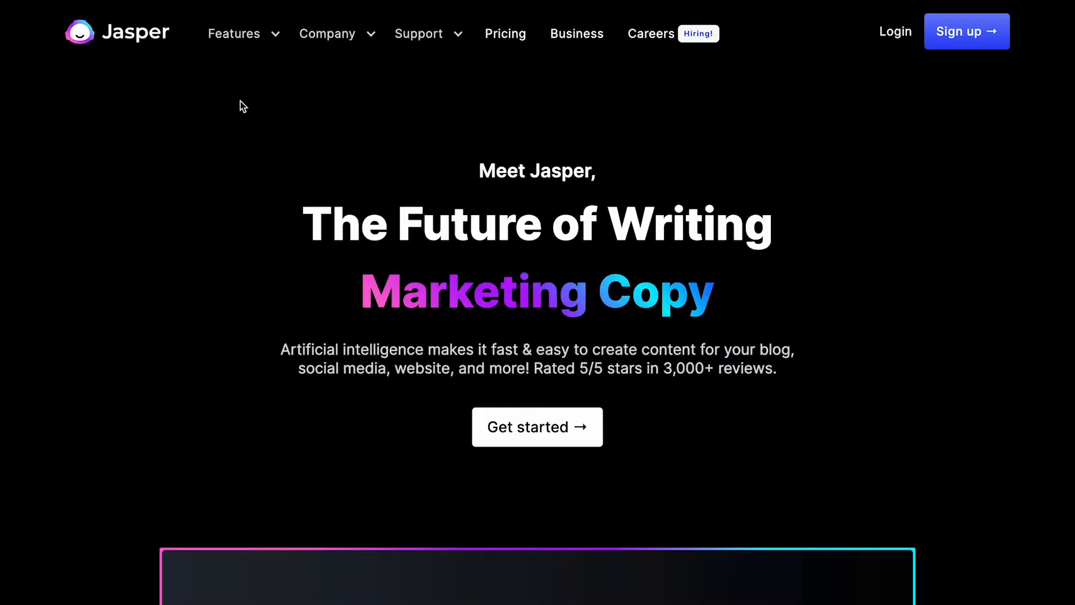
Step: Open Jasper's pricing page and examine the Boss Mode plan alongside the Starter plan
left_click(520, 39)
scroll(263, 130, "down", 4)
scroll(263, 131, "down", 1)
left_click_drag(492, 74, 683, 74)
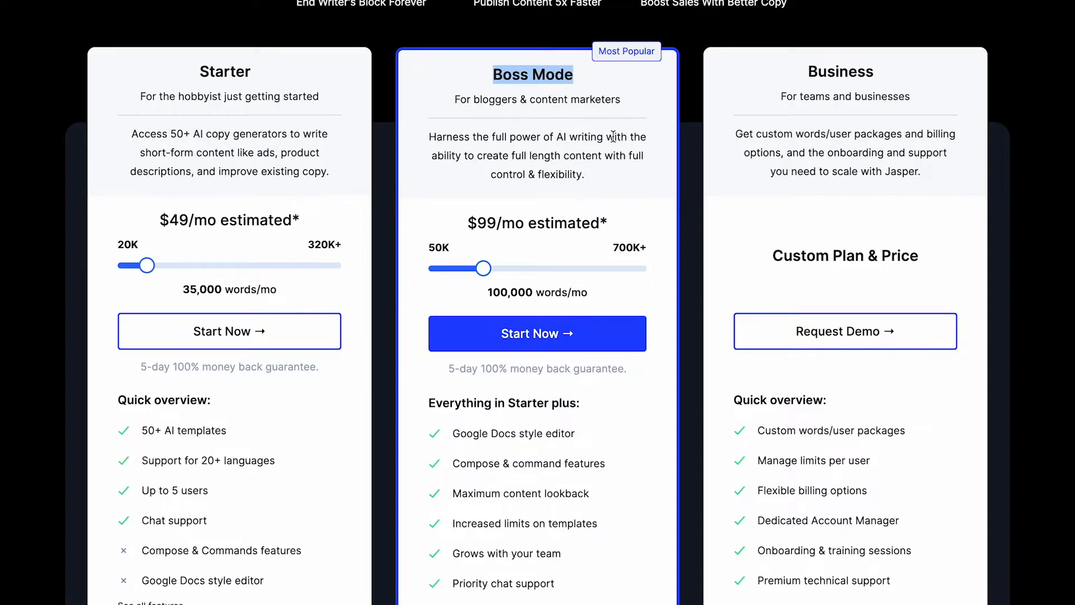
left_click(548, 211)
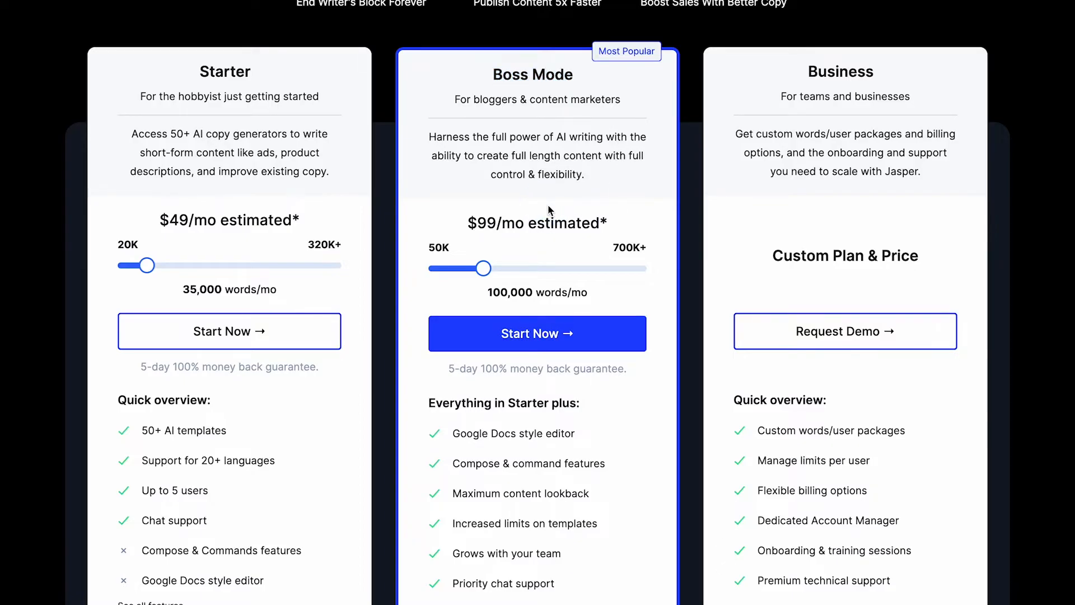
left_click_drag(161, 97, 703, 72)
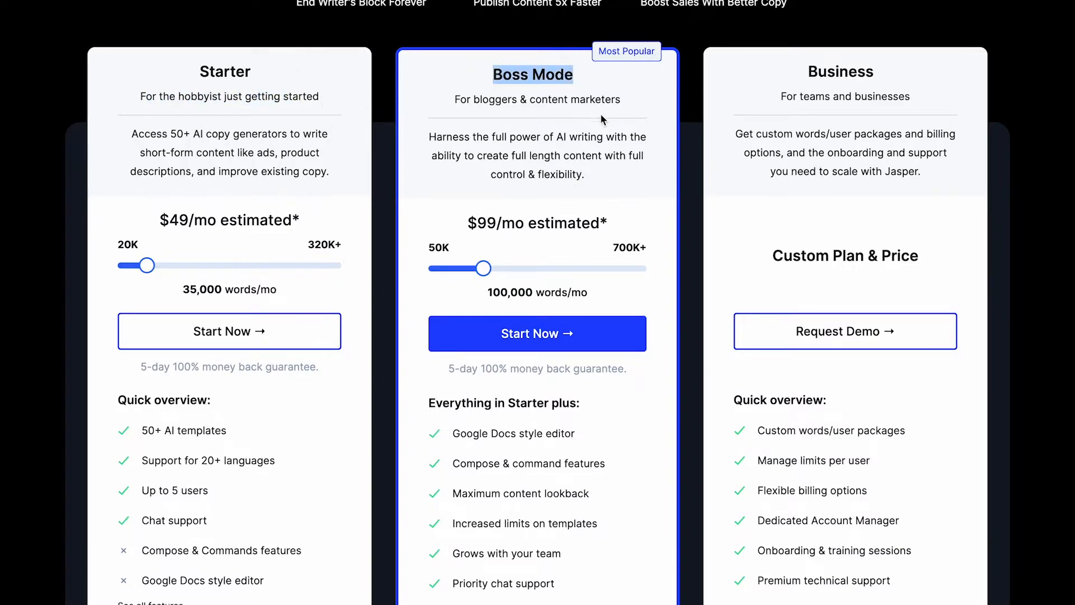
left_click(541, 134)
Step: Set the Boss Mode plan's word allowance to 50,000 words per month and check its price
left_click_drag(483, 270, 296, 283)
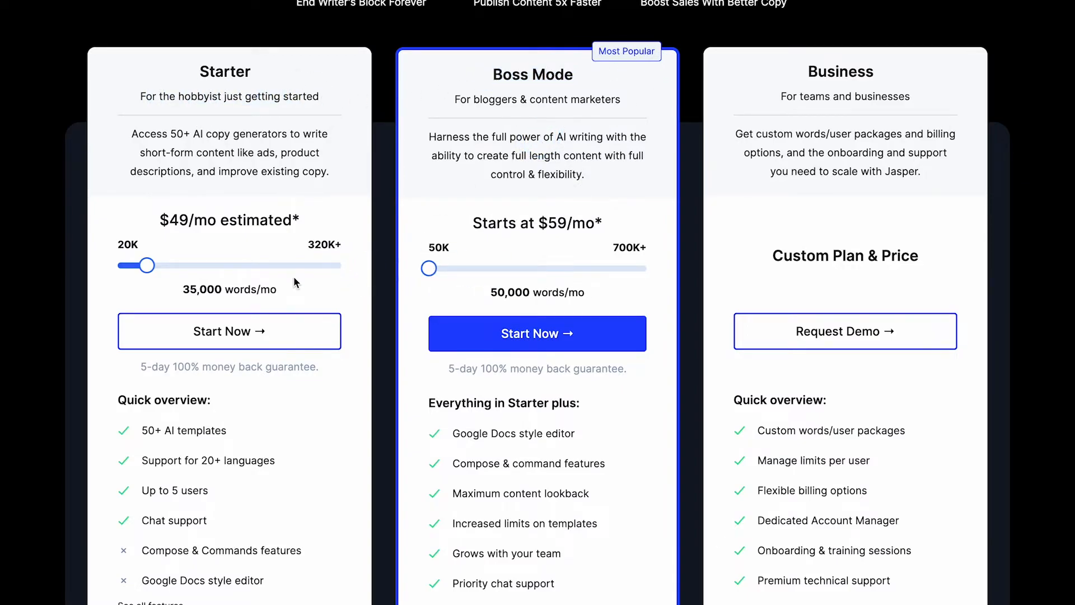
left_click_drag(538, 224, 628, 229)
left_click_drag(489, 292, 591, 292)
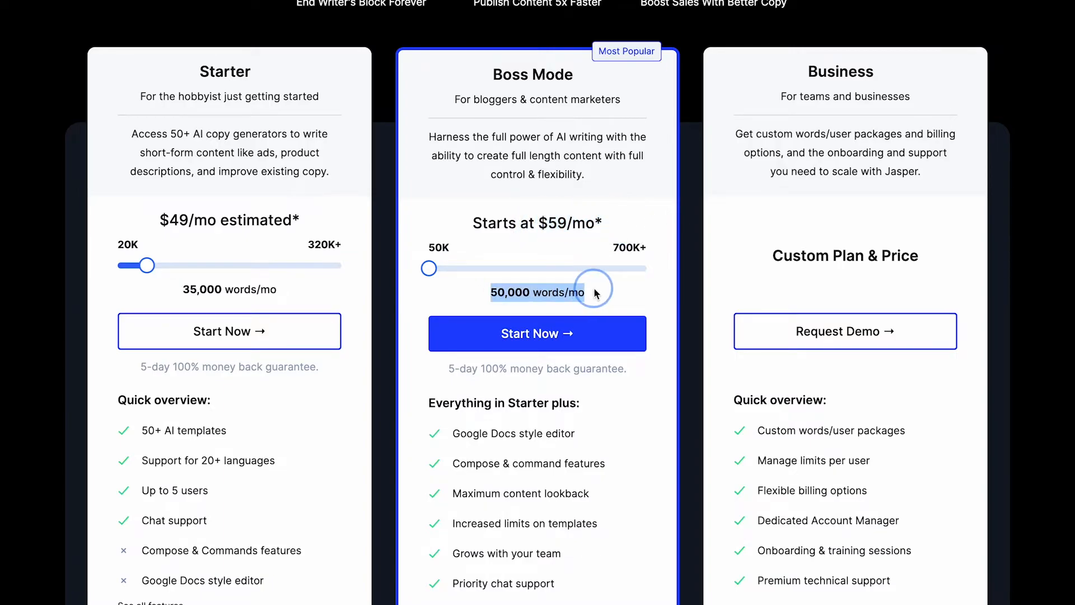
left_click(616, 234)
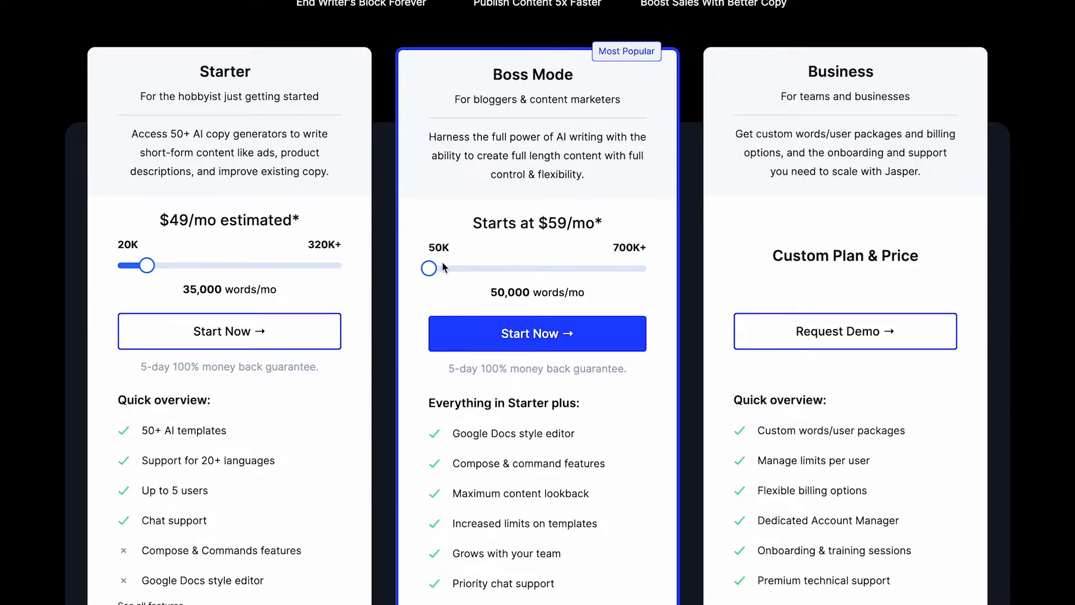
left_click_drag(474, 292, 631, 292)
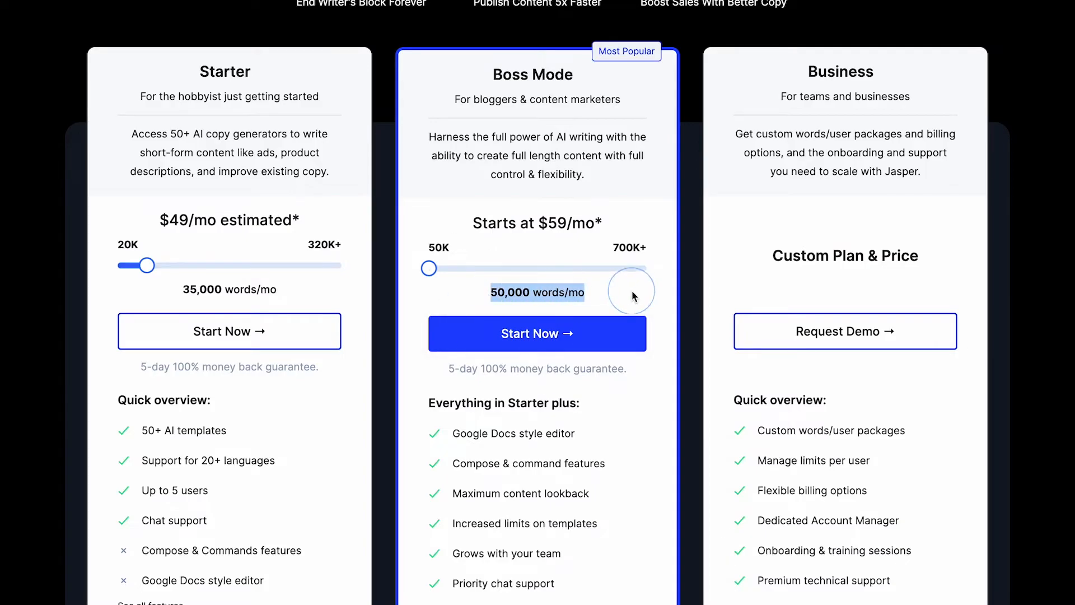
left_click(509, 200)
scroll(590, 202, "up", 5)
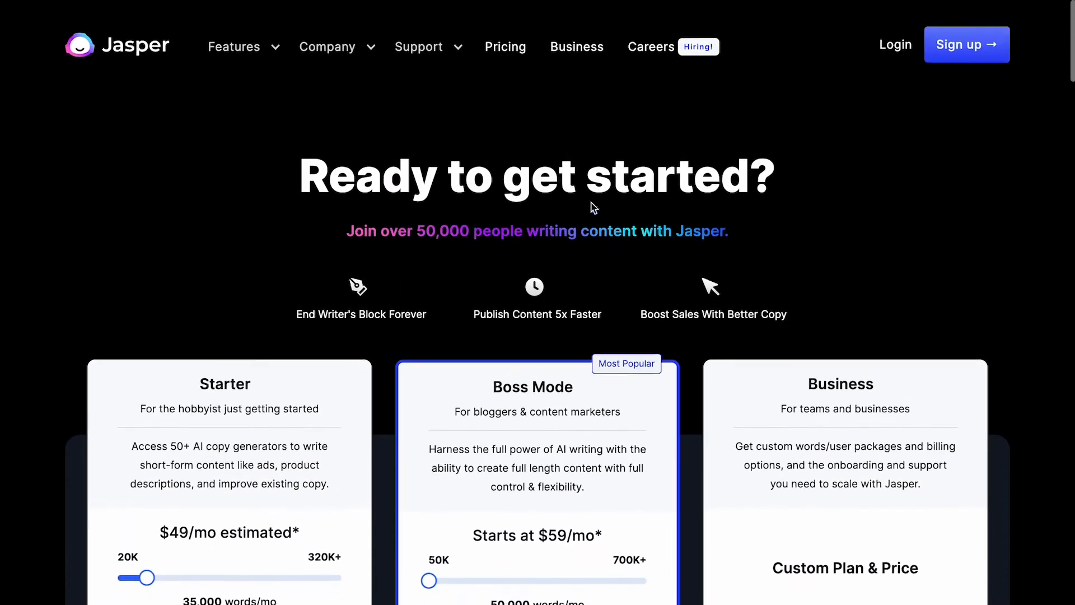
scroll(387, 244, "down", 5)
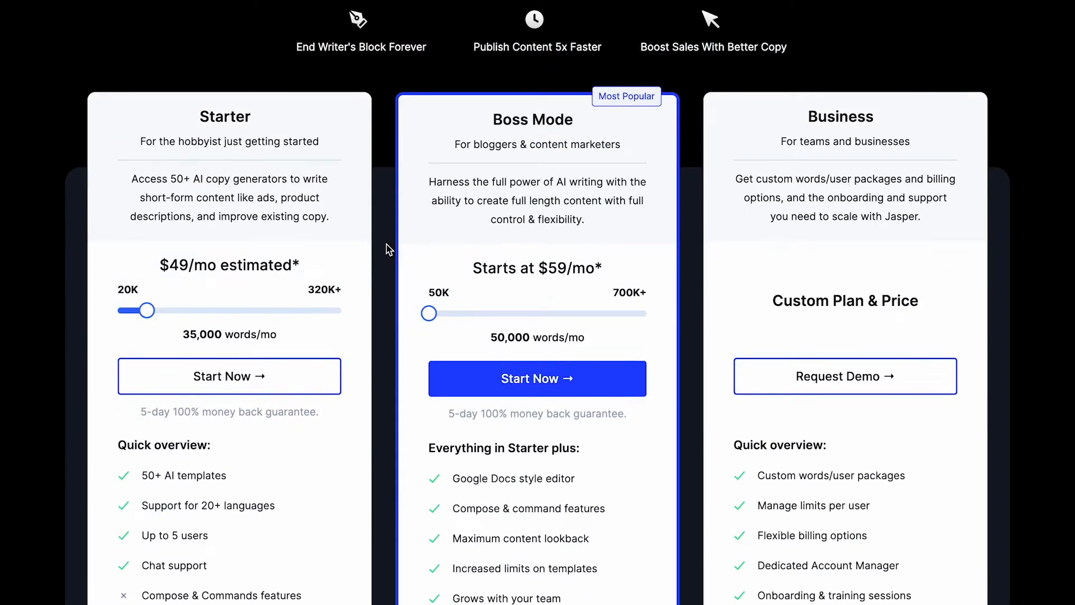
scroll(438, 257, "up", 5)
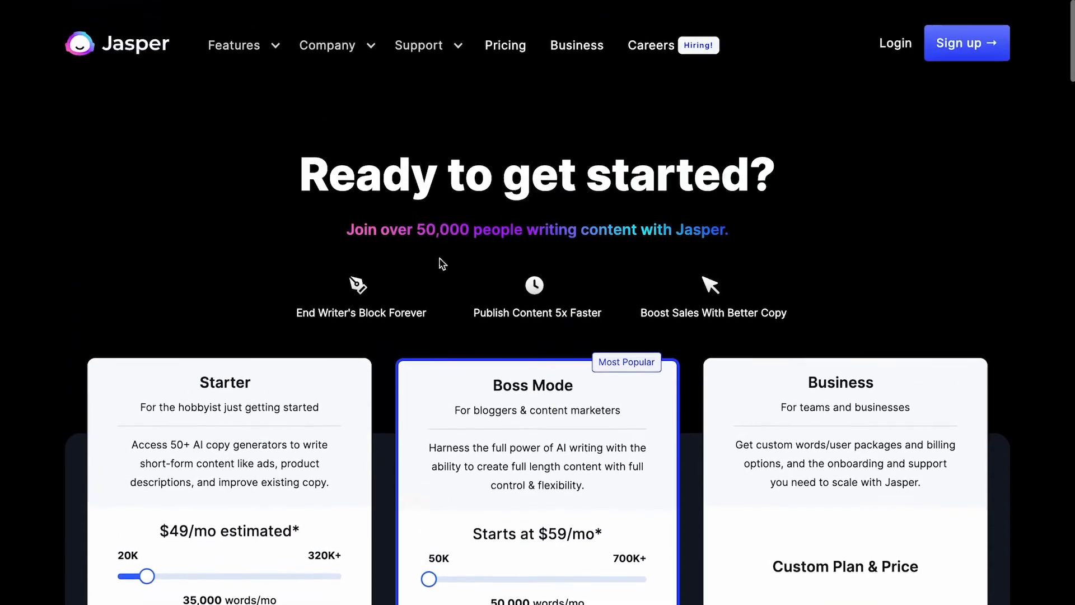
scroll(441, 264, "down", 2)
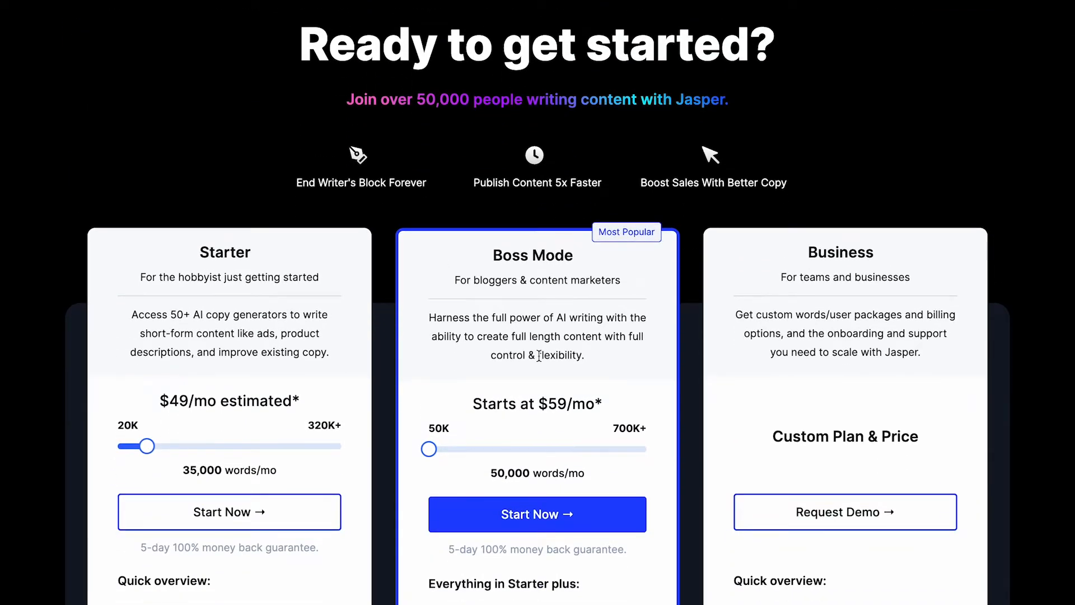
scroll(539, 356, "up", 2)
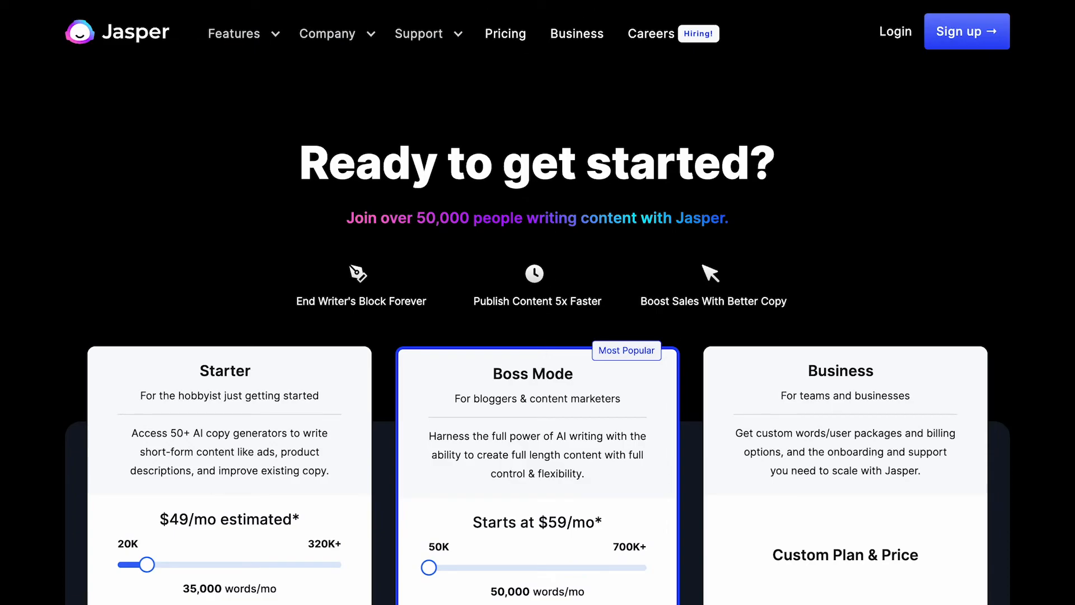
left_click_drag(287, 167, 1015, 188)
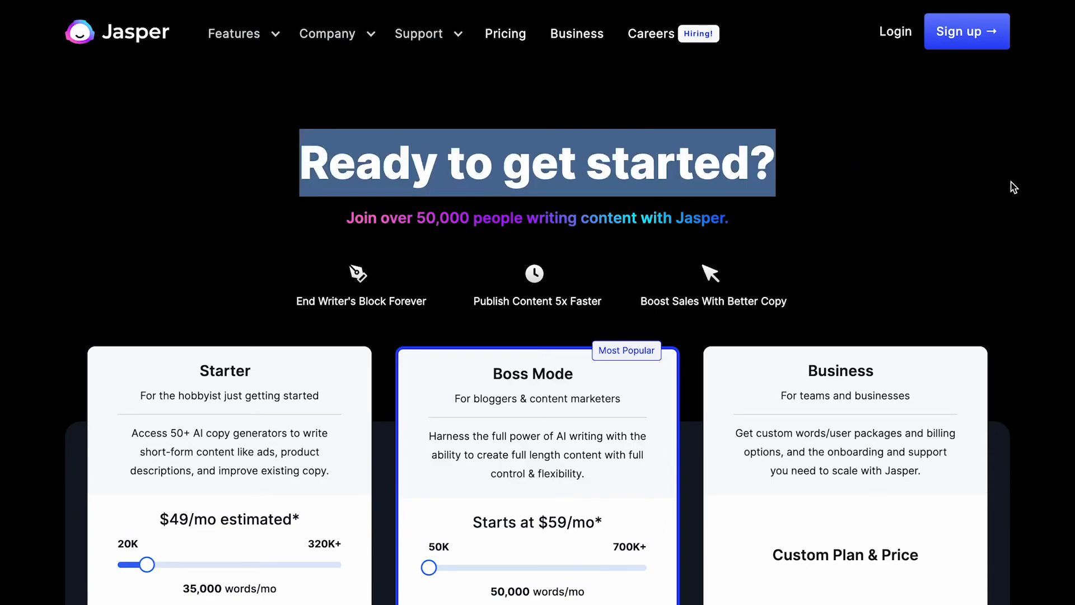
left_click(847, 235)
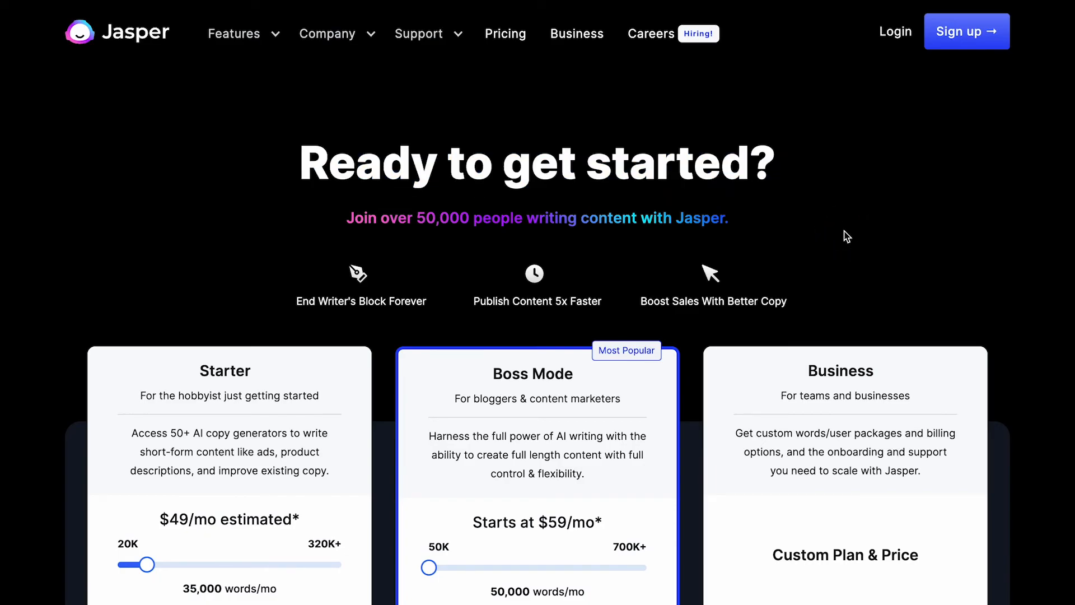